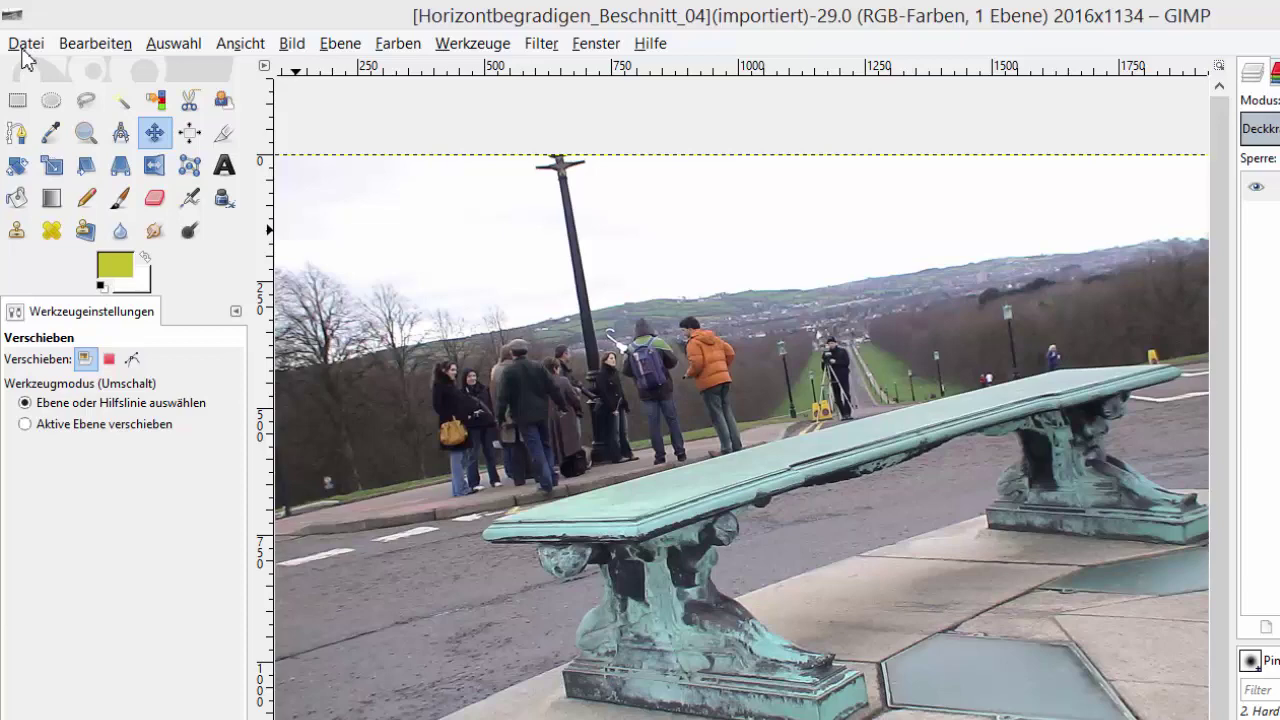
Start a new image sized 800 px wide by 200 px high
click(25, 45)
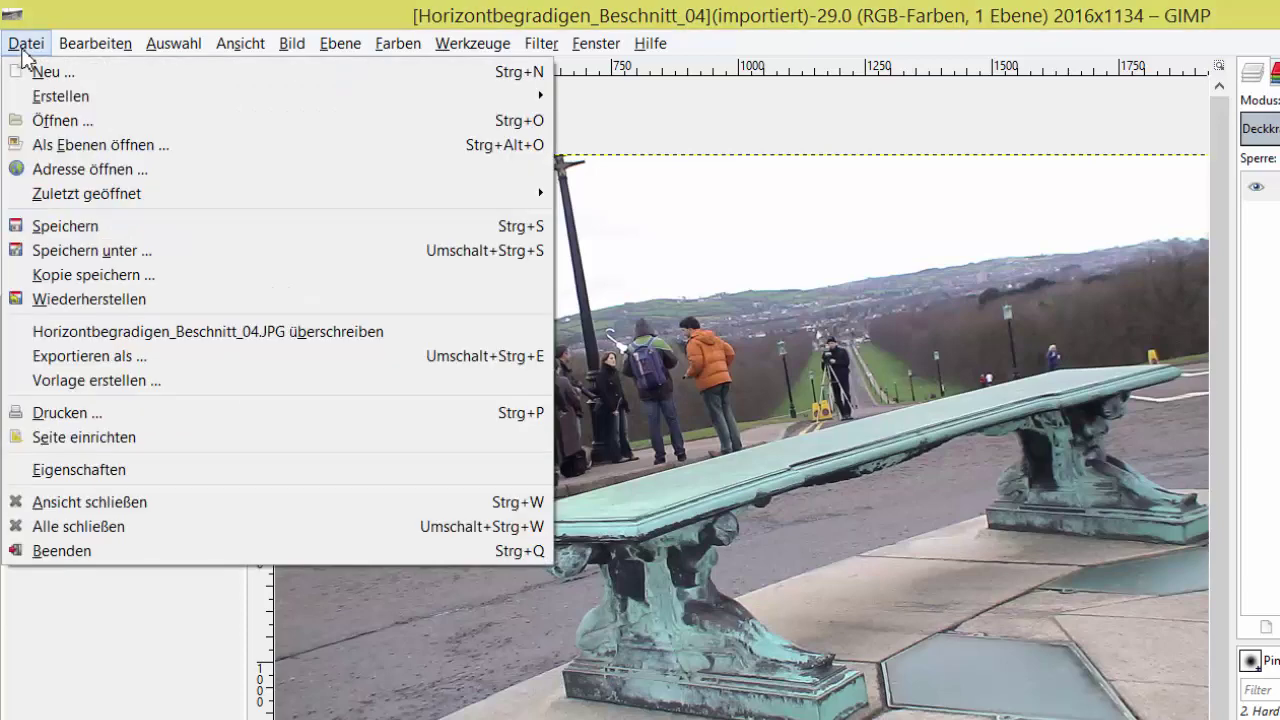
click(40, 75)
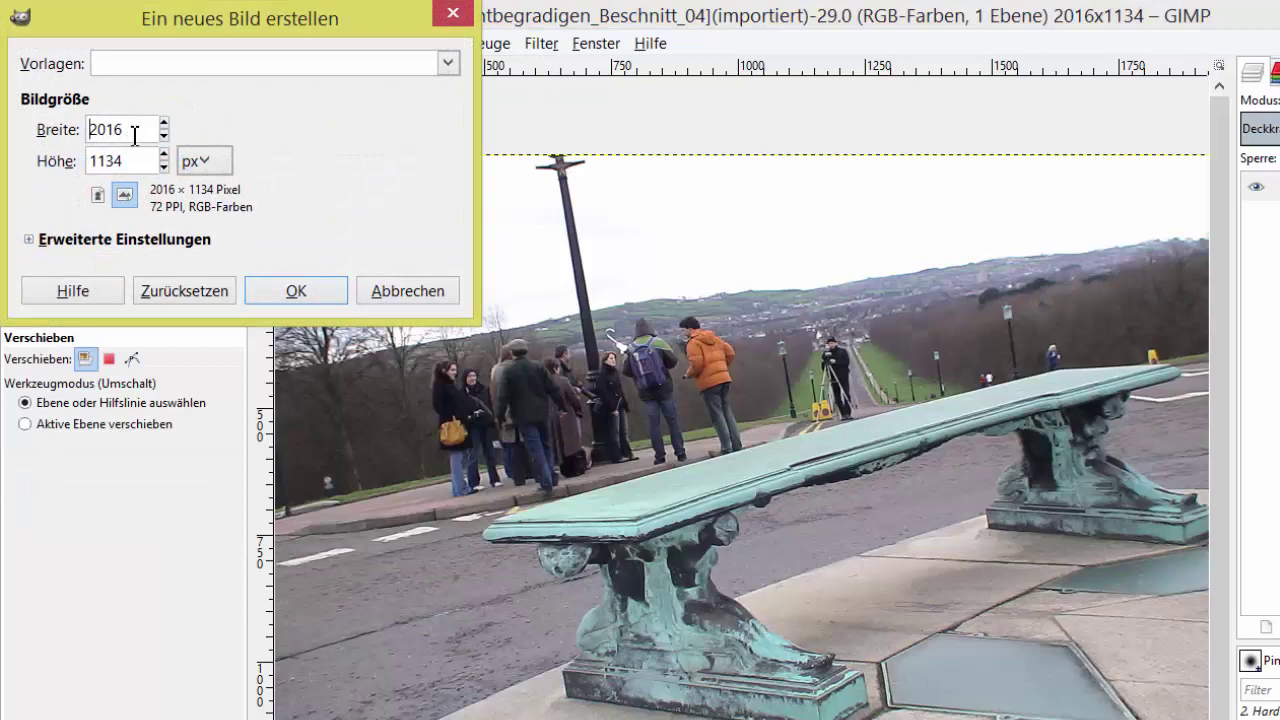
drag(138, 129, 88, 133)
text(800)
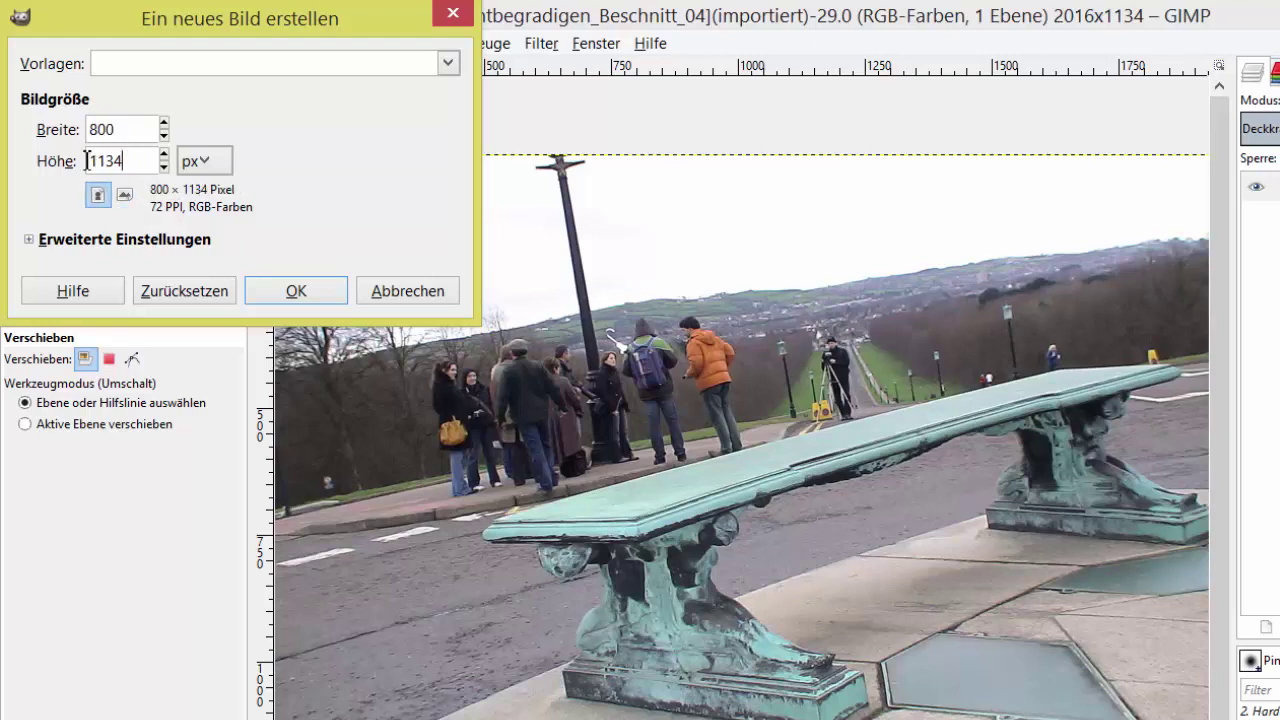
drag(132, 161, 59, 158)
text(200)
Give the new image a transparent fill and grayscale colour space, and create it
click(28, 240)
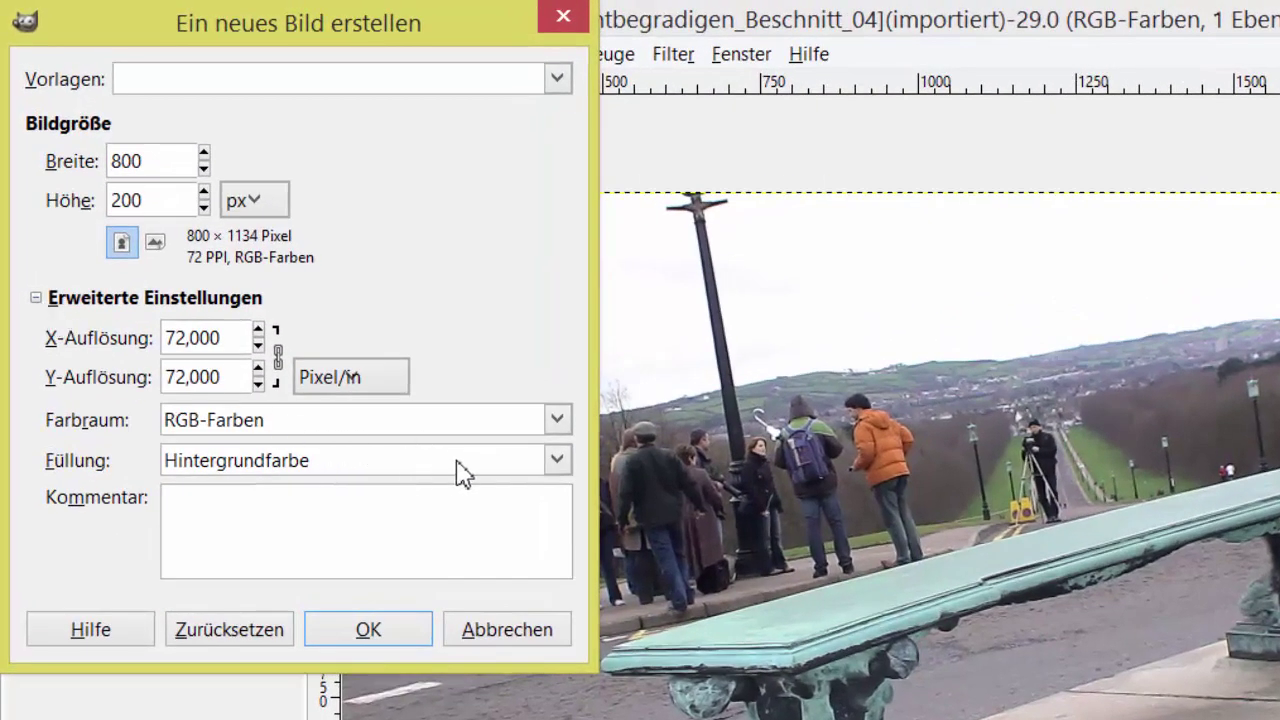
click(557, 462)
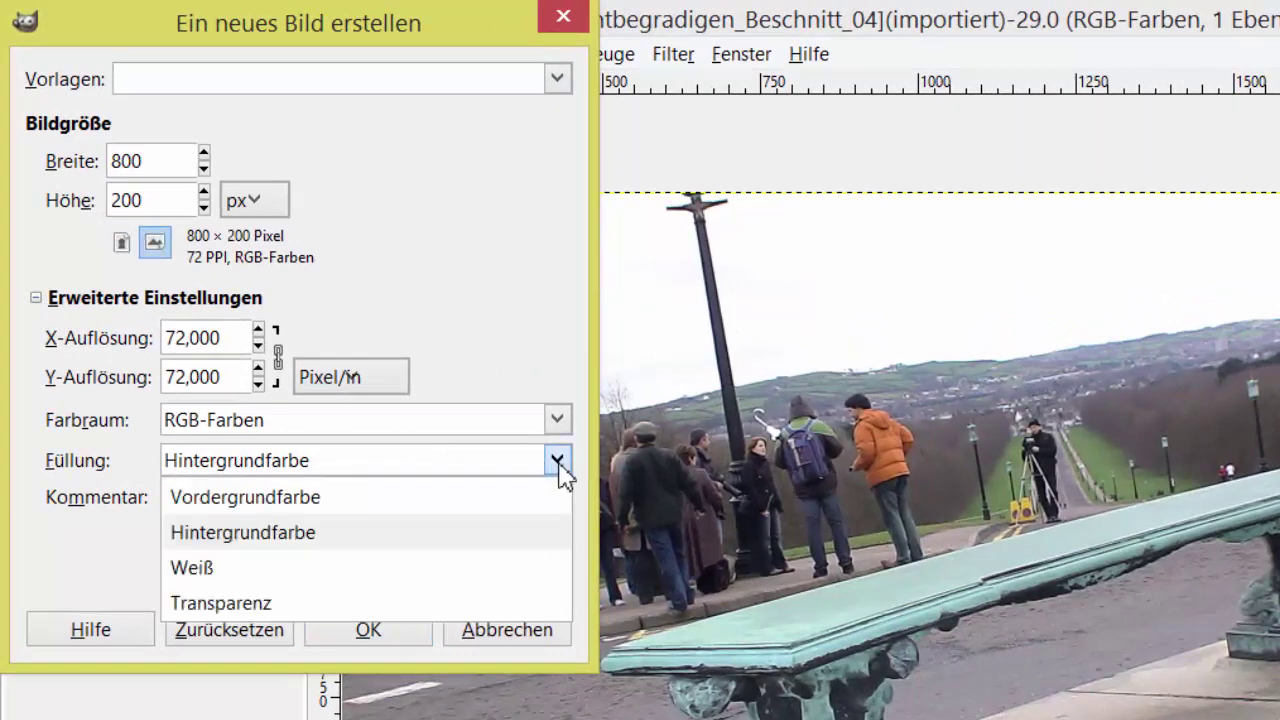
click(186, 606)
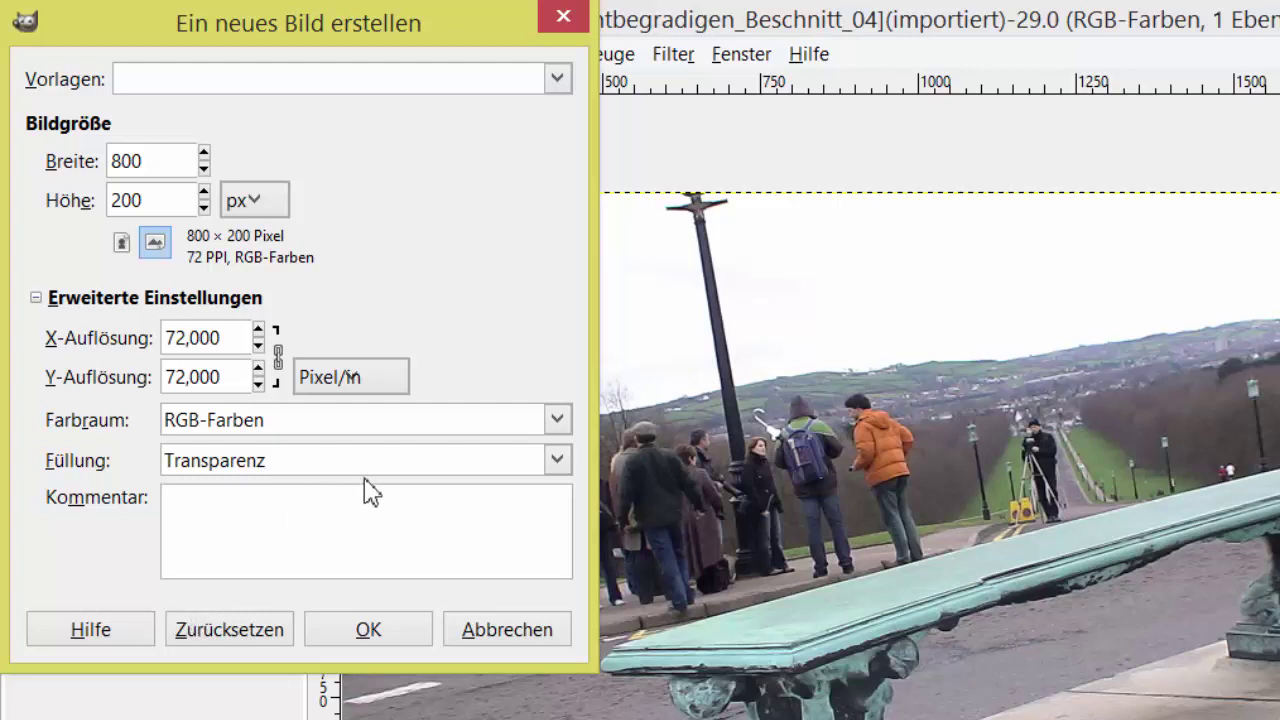
click(560, 420)
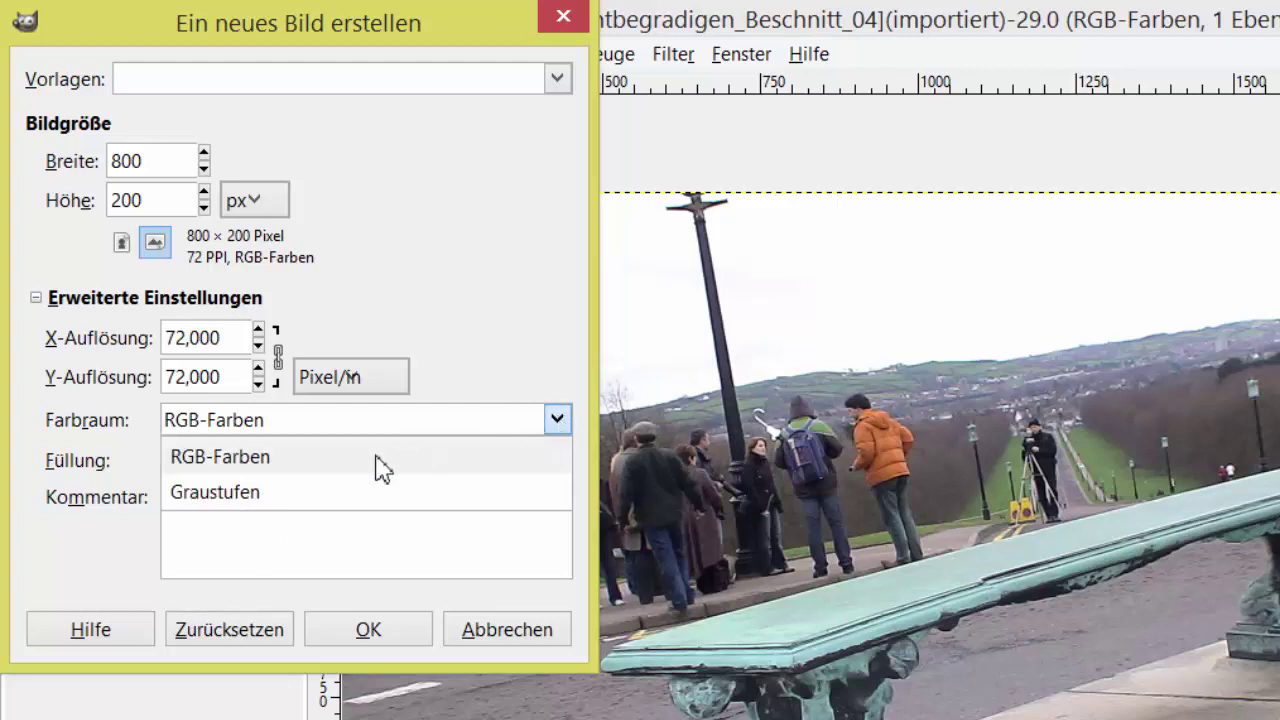
click(234, 513)
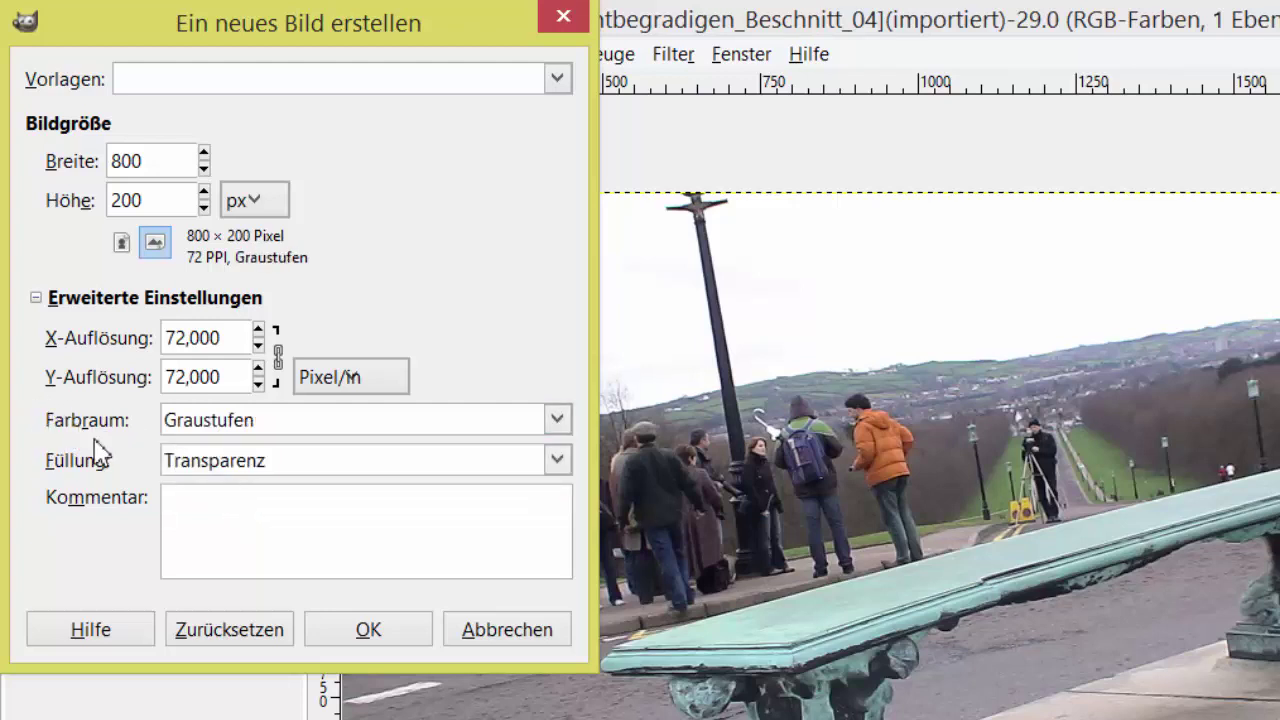
click(372, 638)
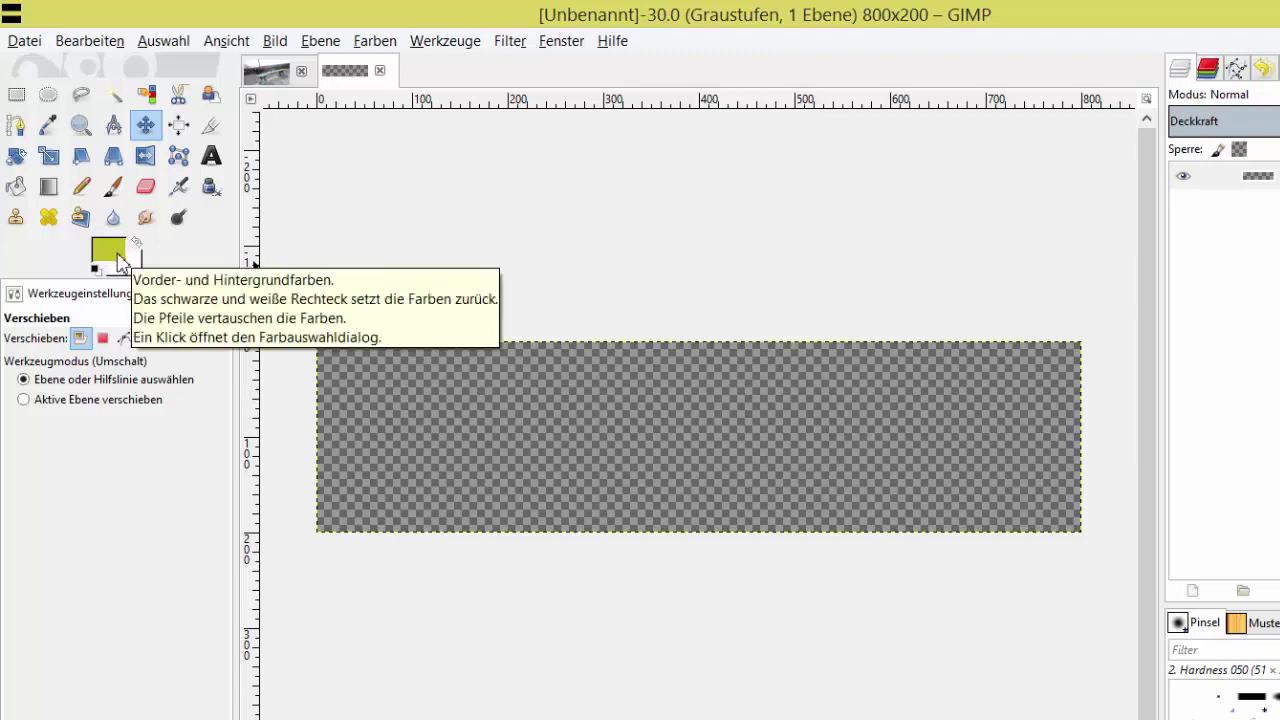
Select the Text tool with Kristen ITC Semi-Expanded, changing its size from 200 to 150 px
click(211, 155)
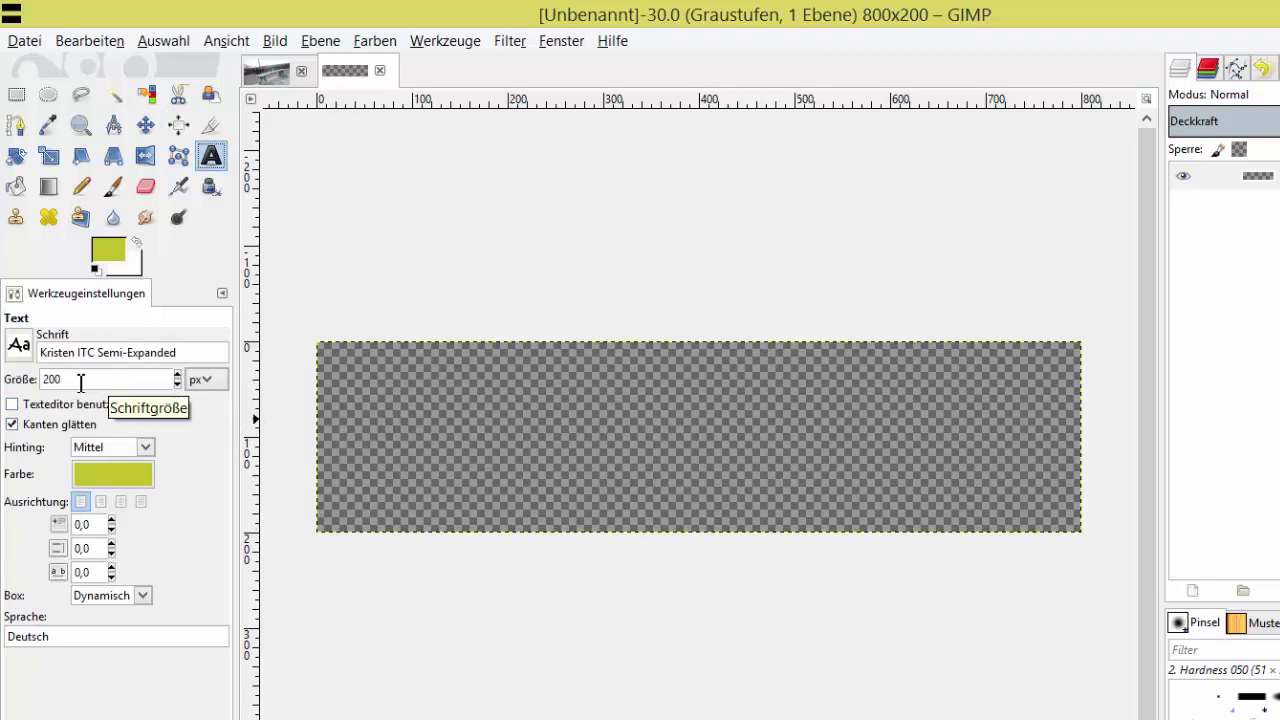
drag(62, 380, 40, 380)
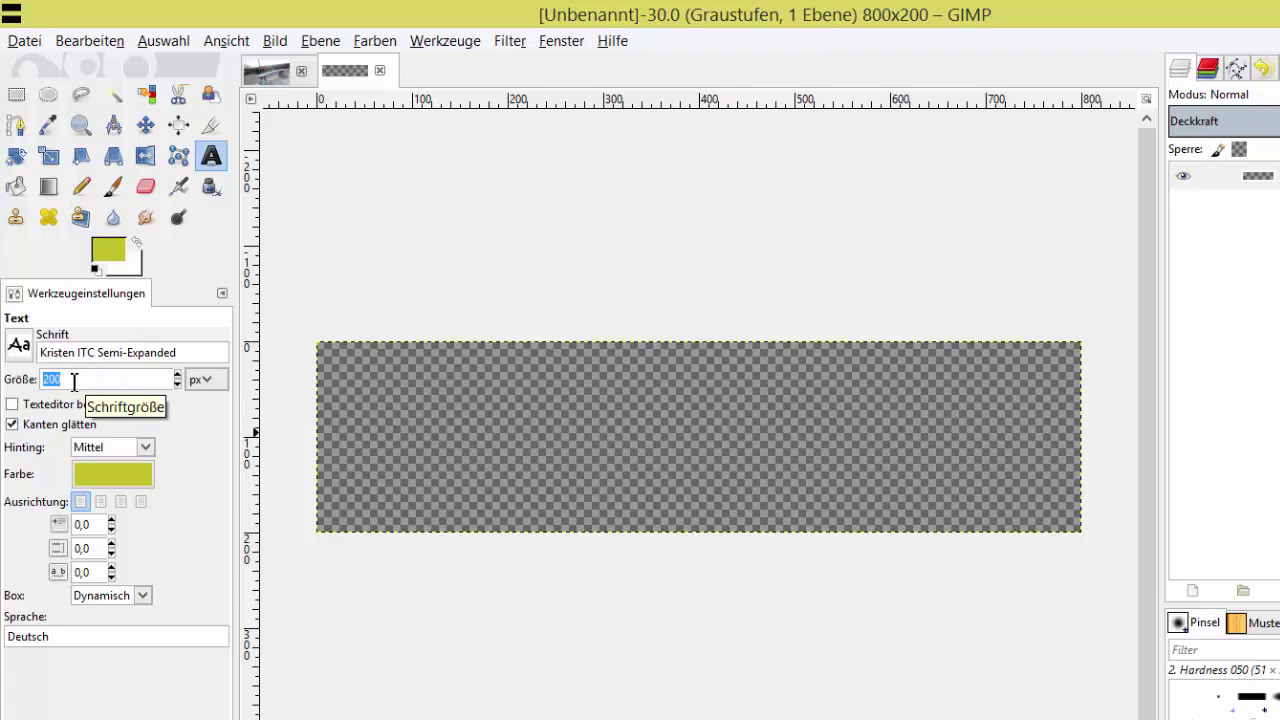
text(150)
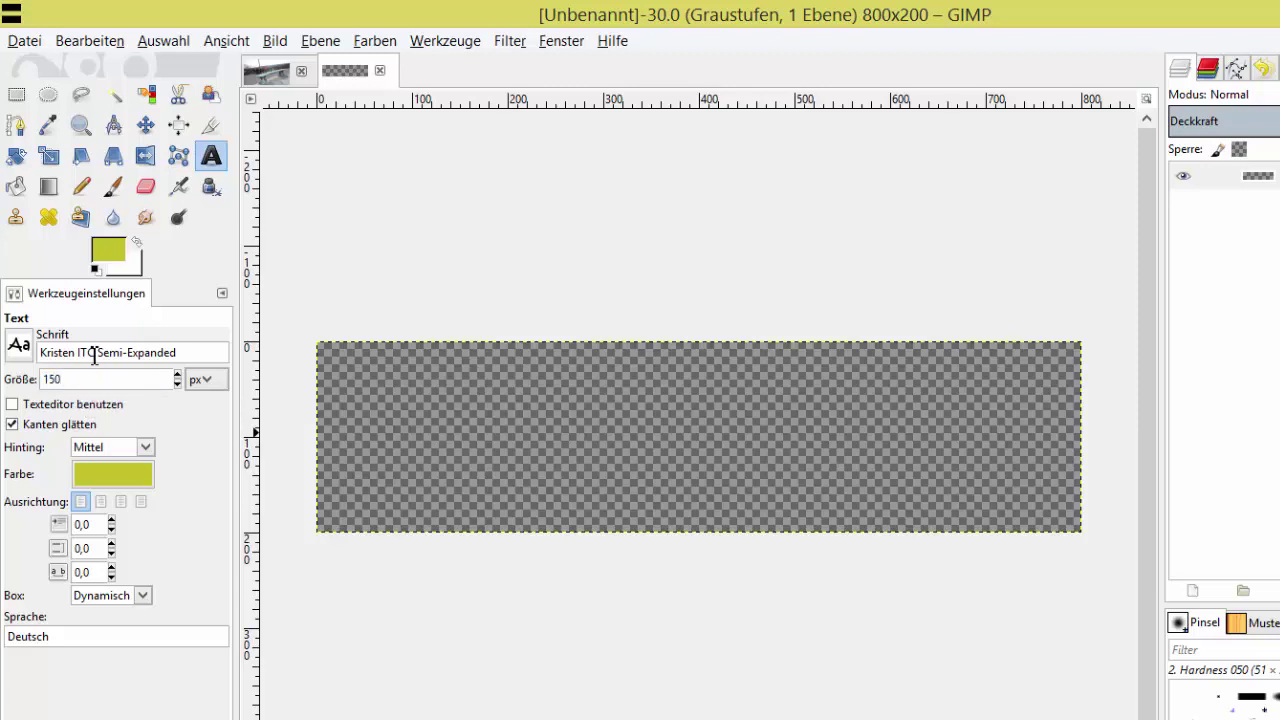
click(95, 355)
Draw a text box across the image, type 'wirlernen.at' and stretch the box to fit
mouse_move(366, 352)
mouse_down()
mouse_move(390, 378)
mouse_move(1054, 513)
mouse_up()
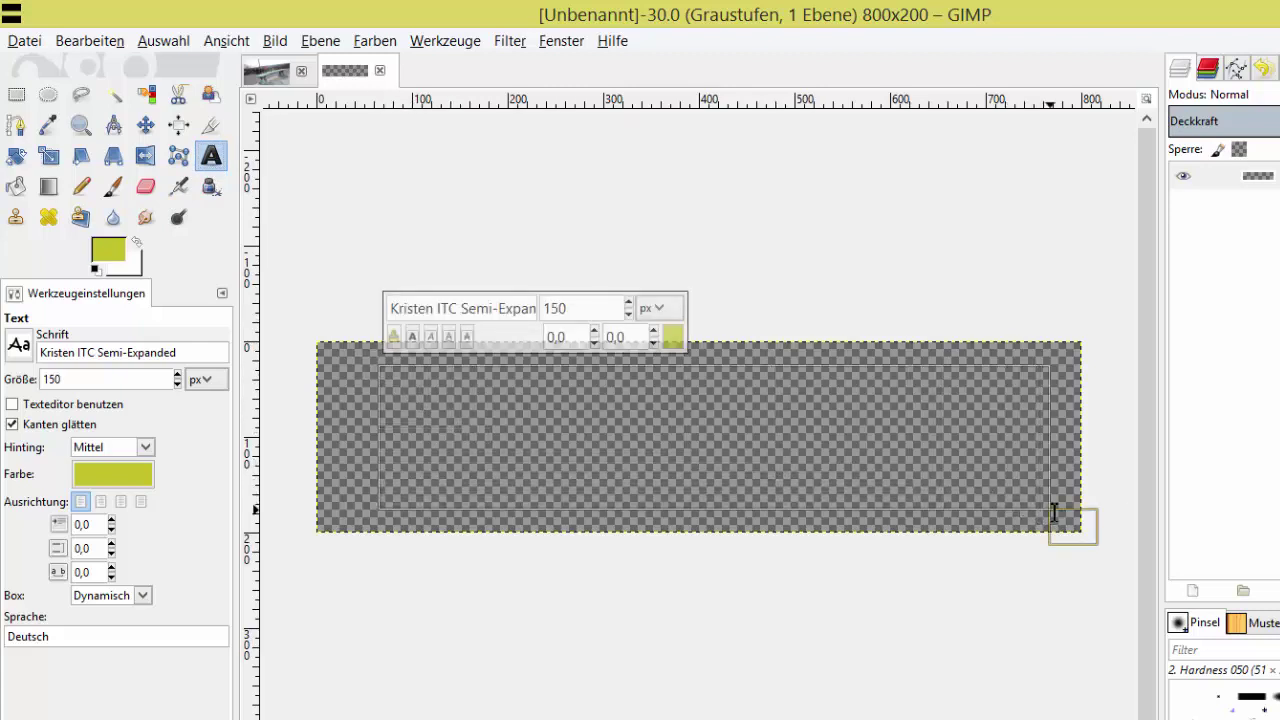
text(w)
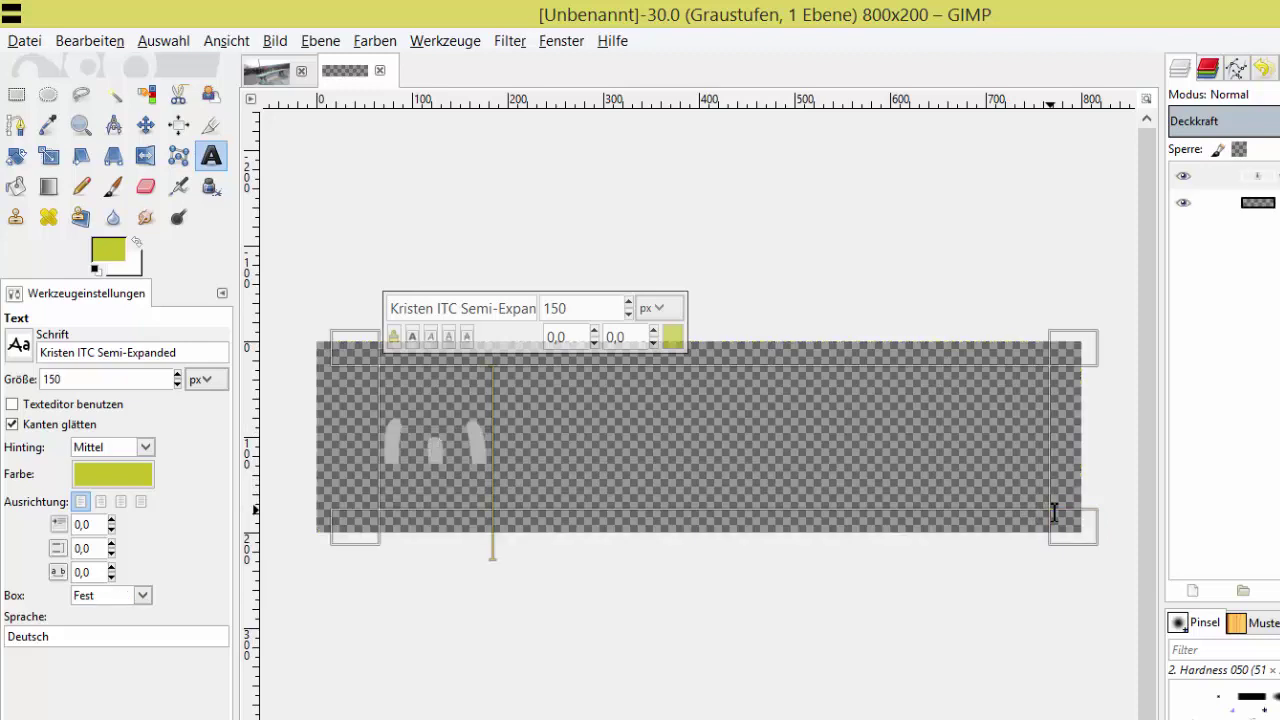
text(irlern)
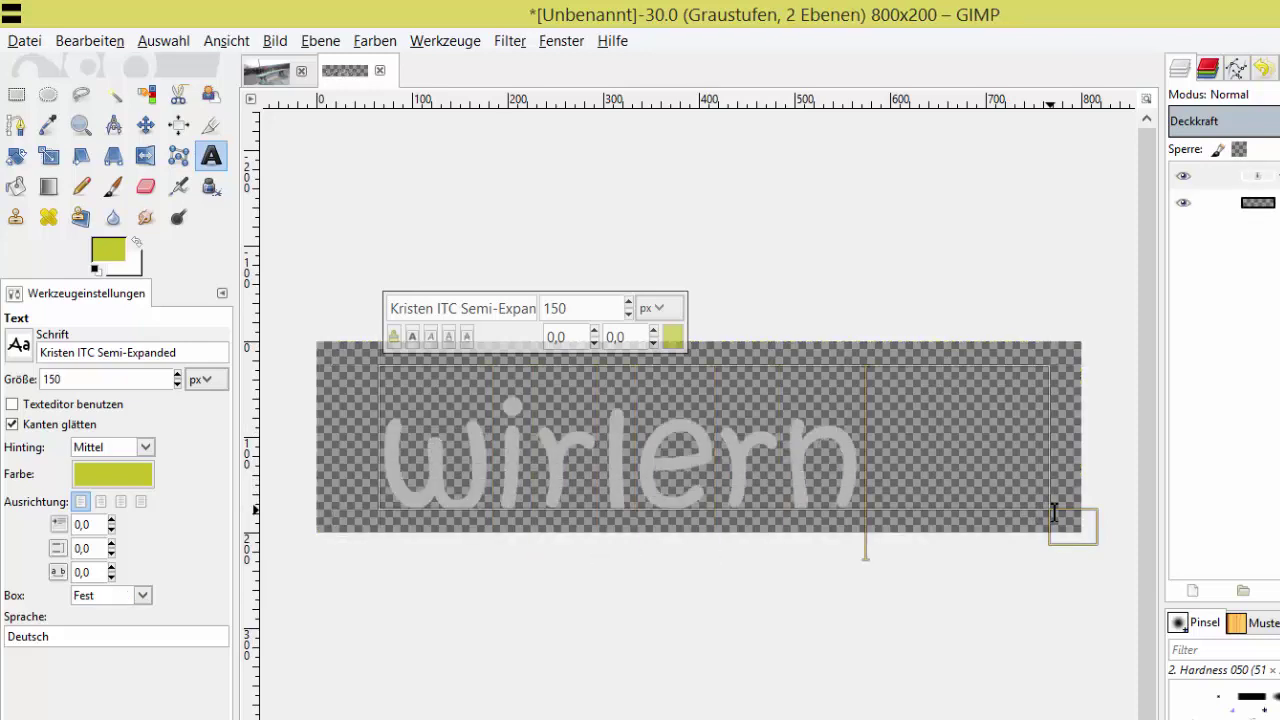
text(en)
key(BackSpace)
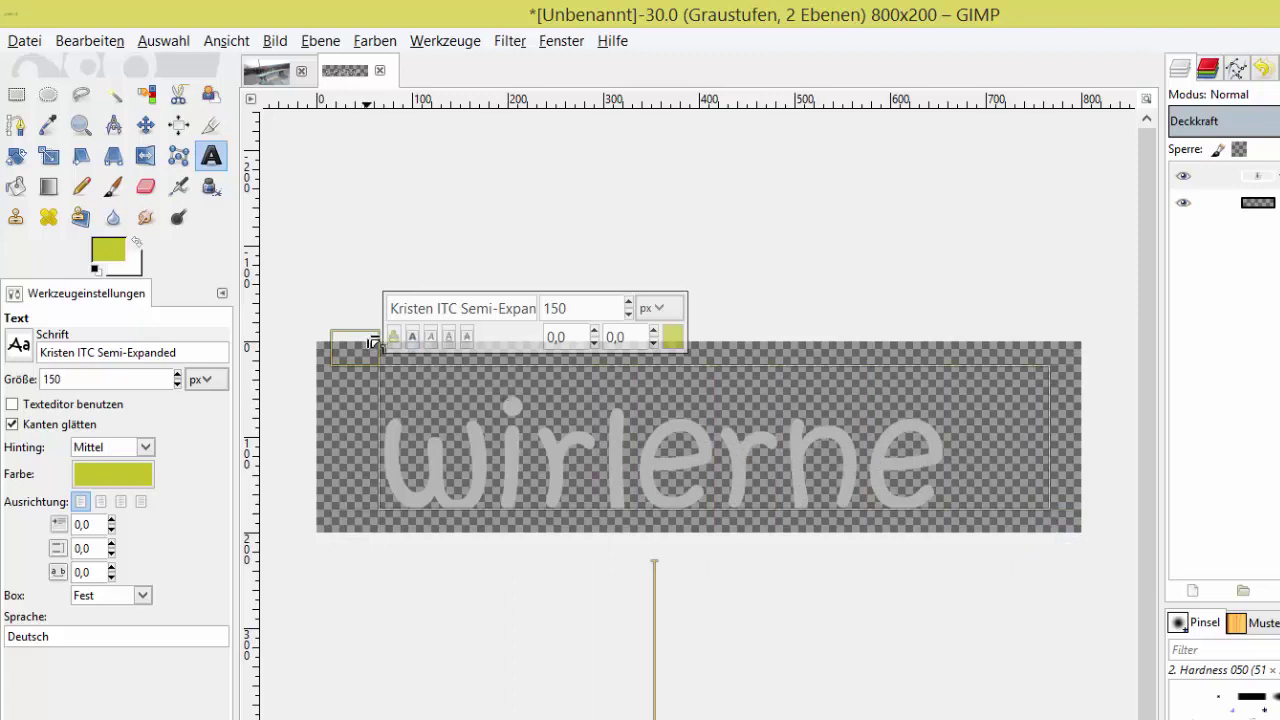
drag(371, 343, 326, 346)
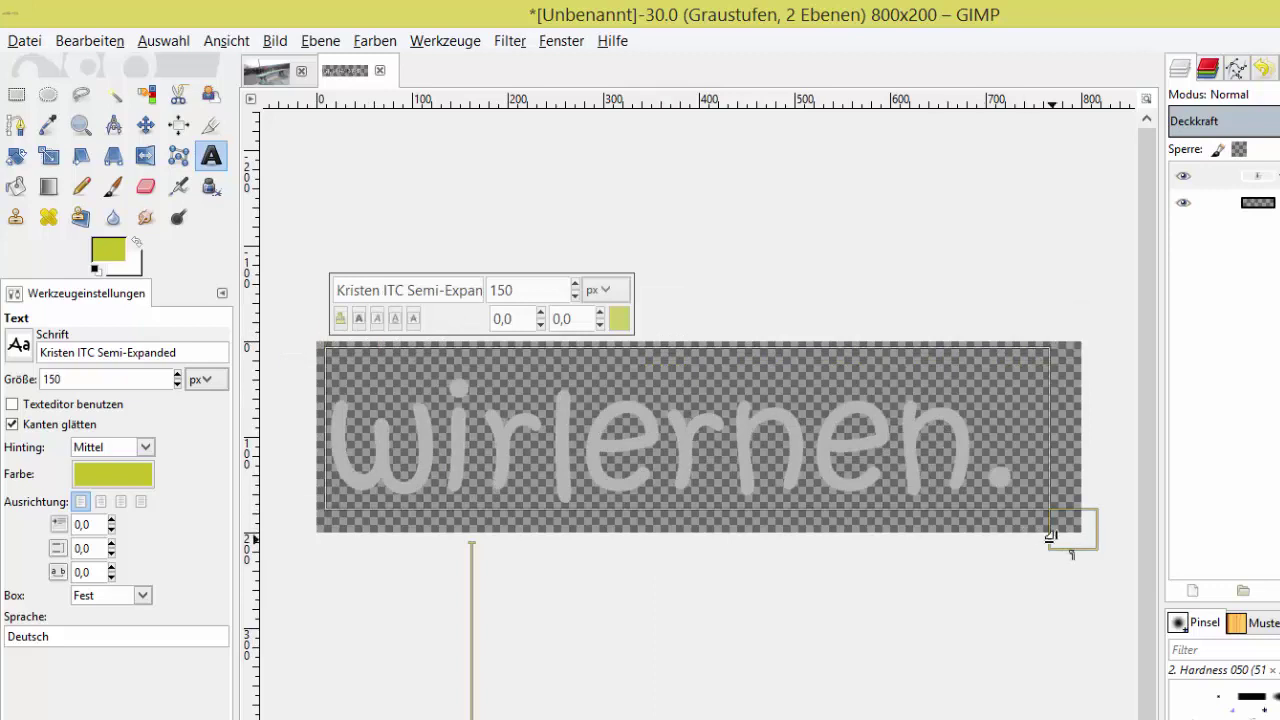
drag(1071, 541, 1077, 536)
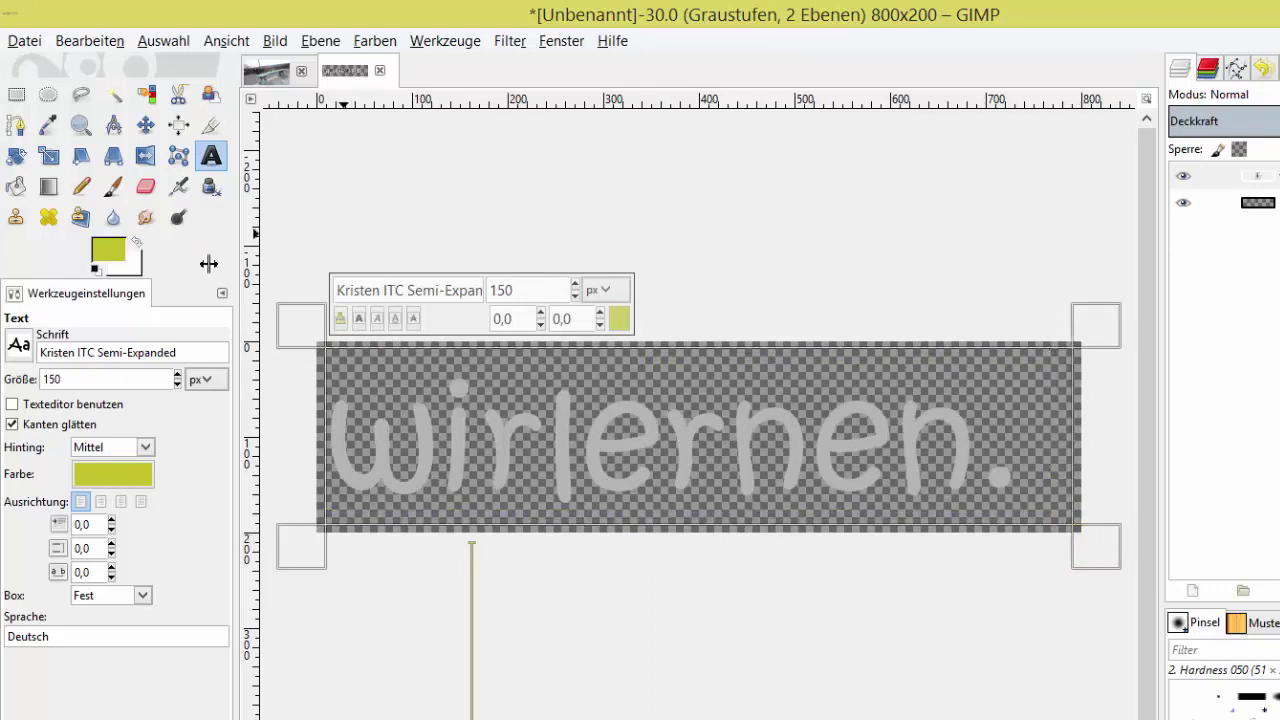
Reduce the text's font size from 150 to 125 px
click(95, 380)
drag(95, 380, 35, 376)
text(1)
key(Return)
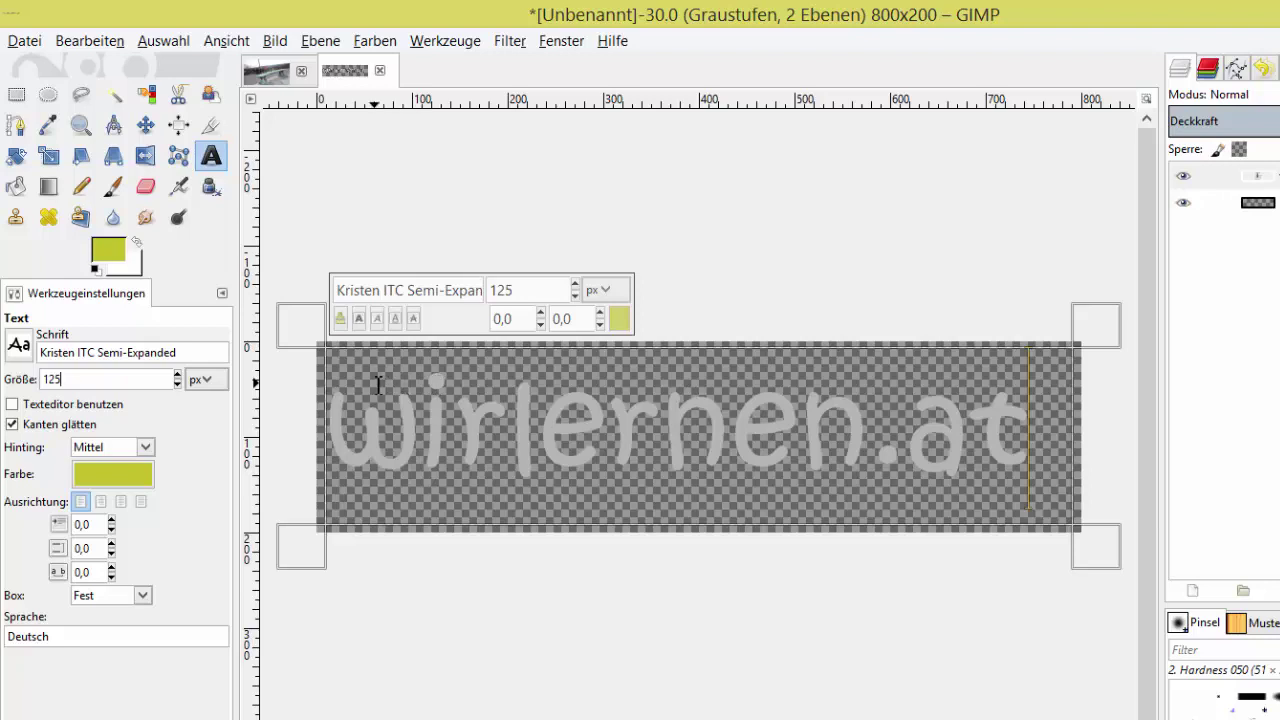
Auto-crop the canvas to the lettering, shrinking it from 800×200 to 729×109 px
right_click(378, 385)
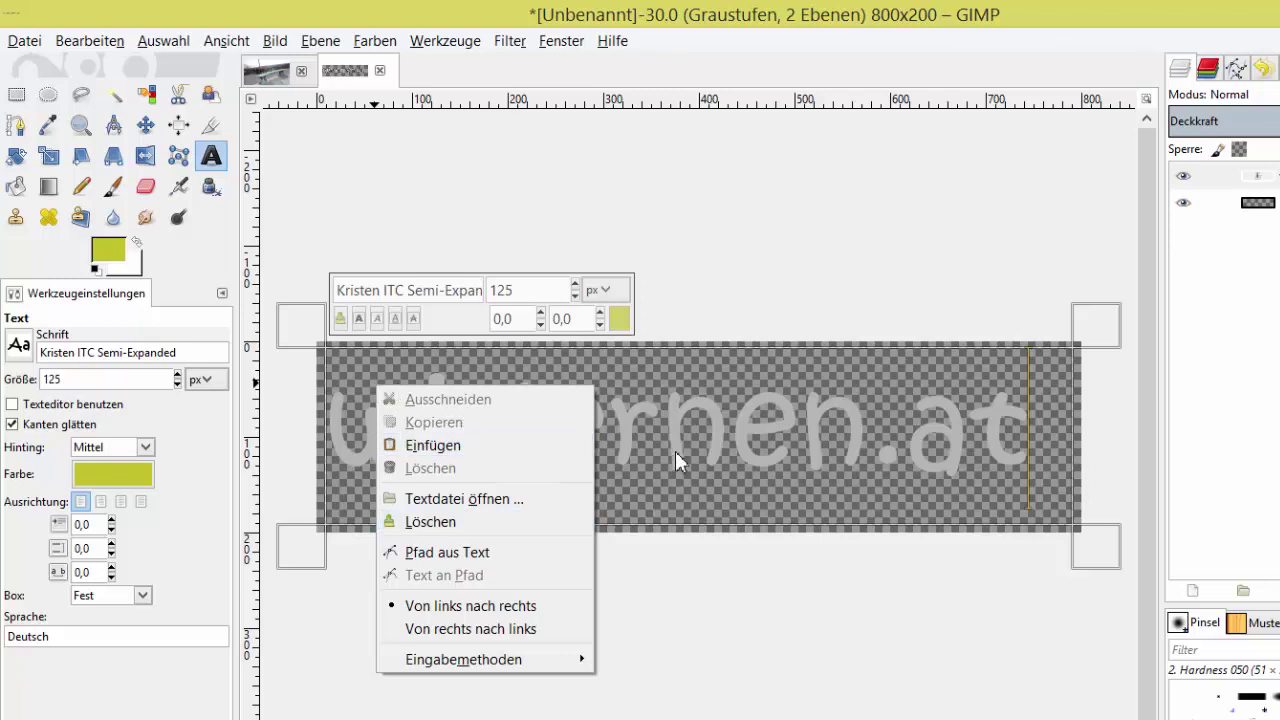
click(703, 309)
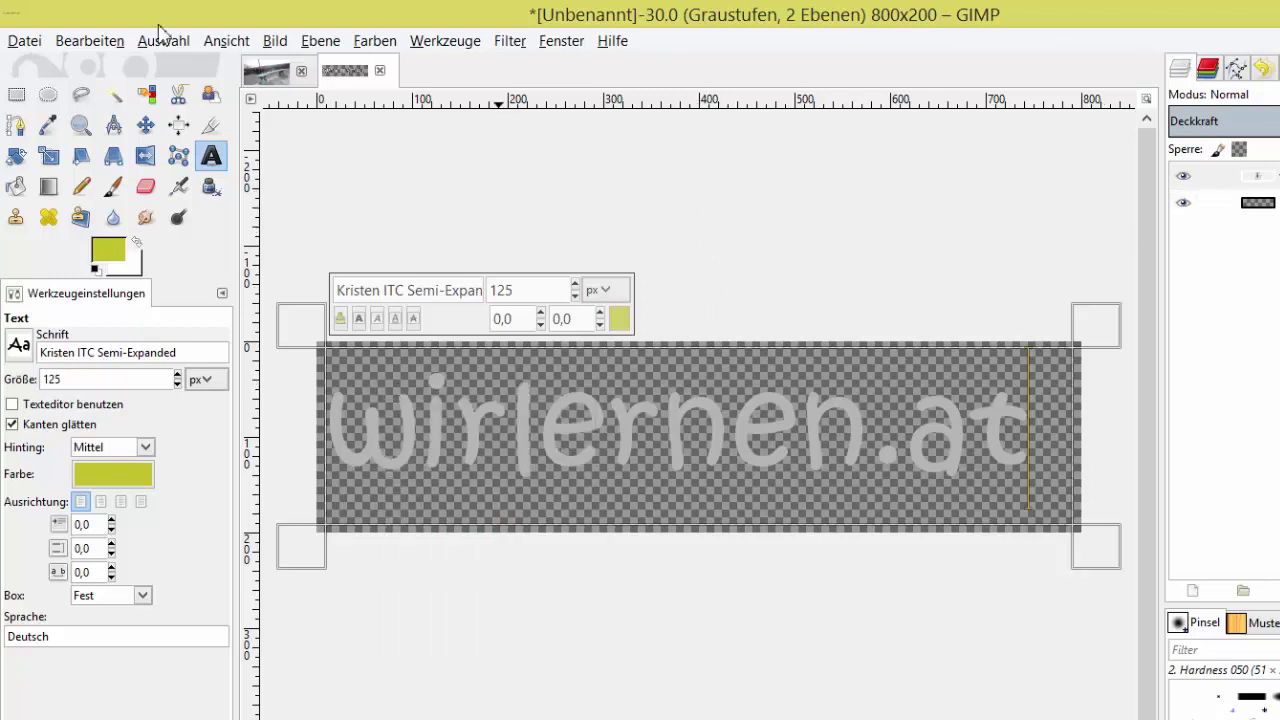
click(101, 42)
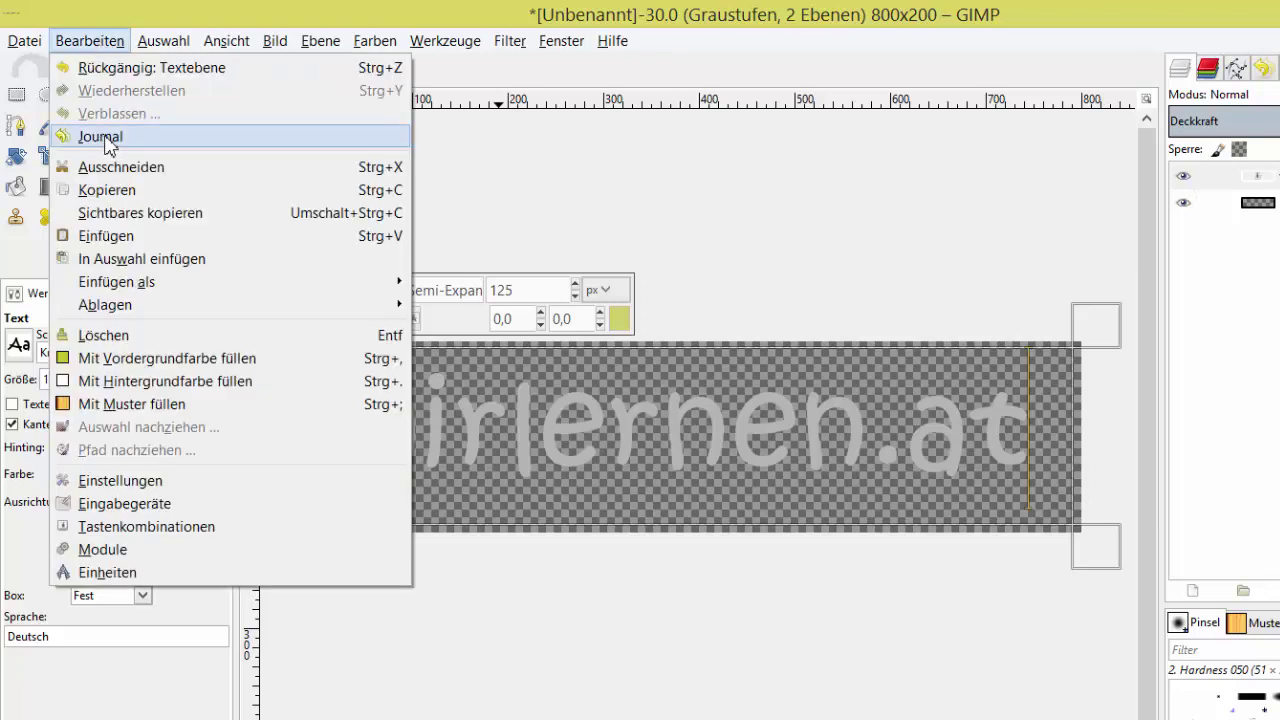
click(33, 44)
click(163, 42)
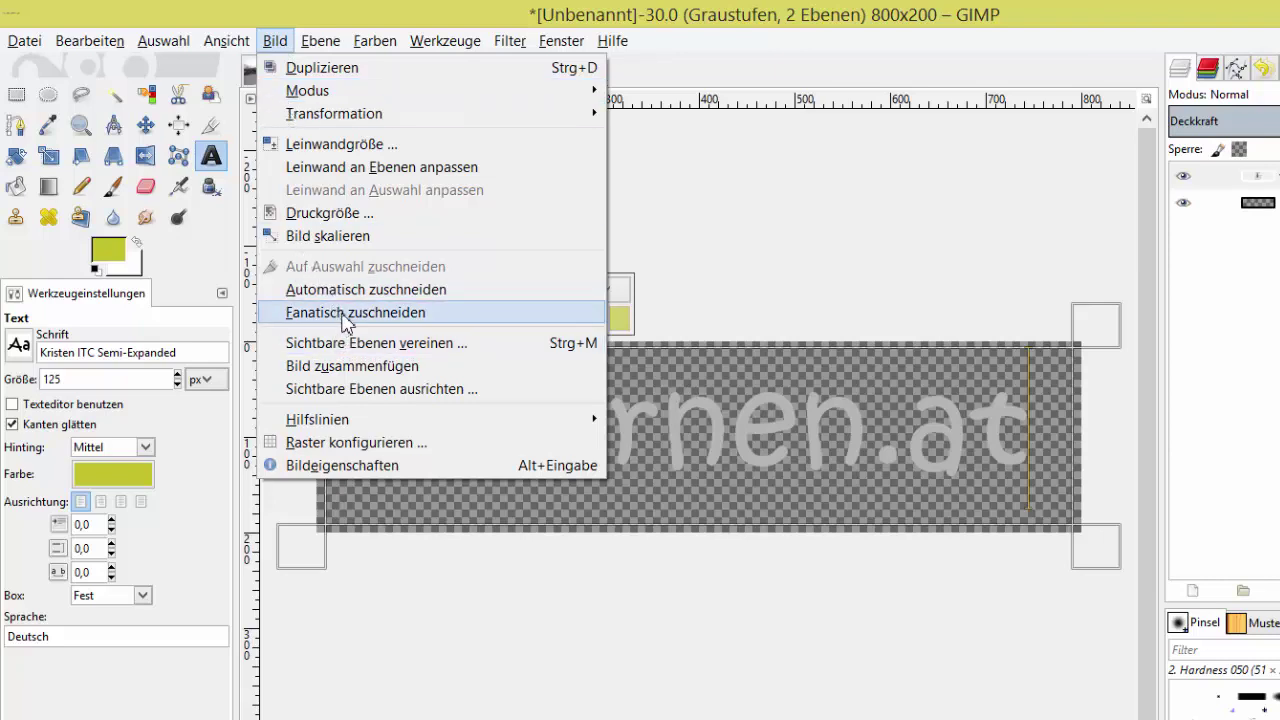
click(344, 293)
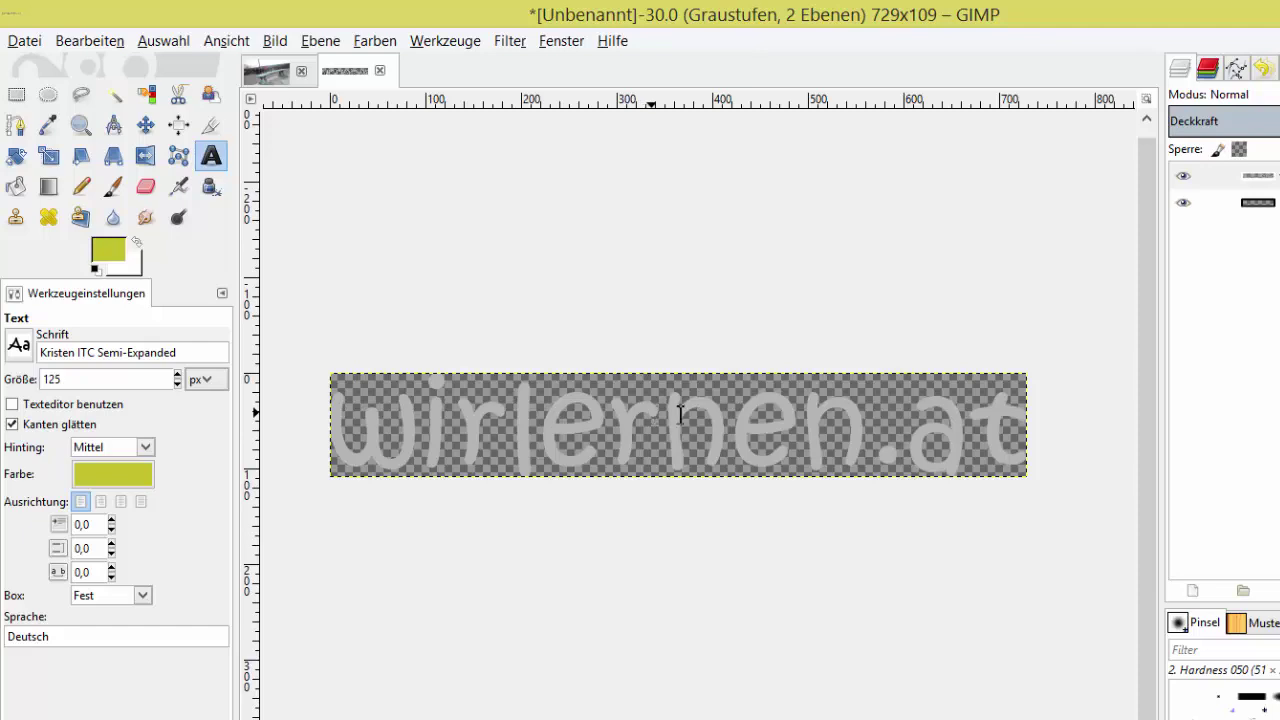
right_click(477, 175)
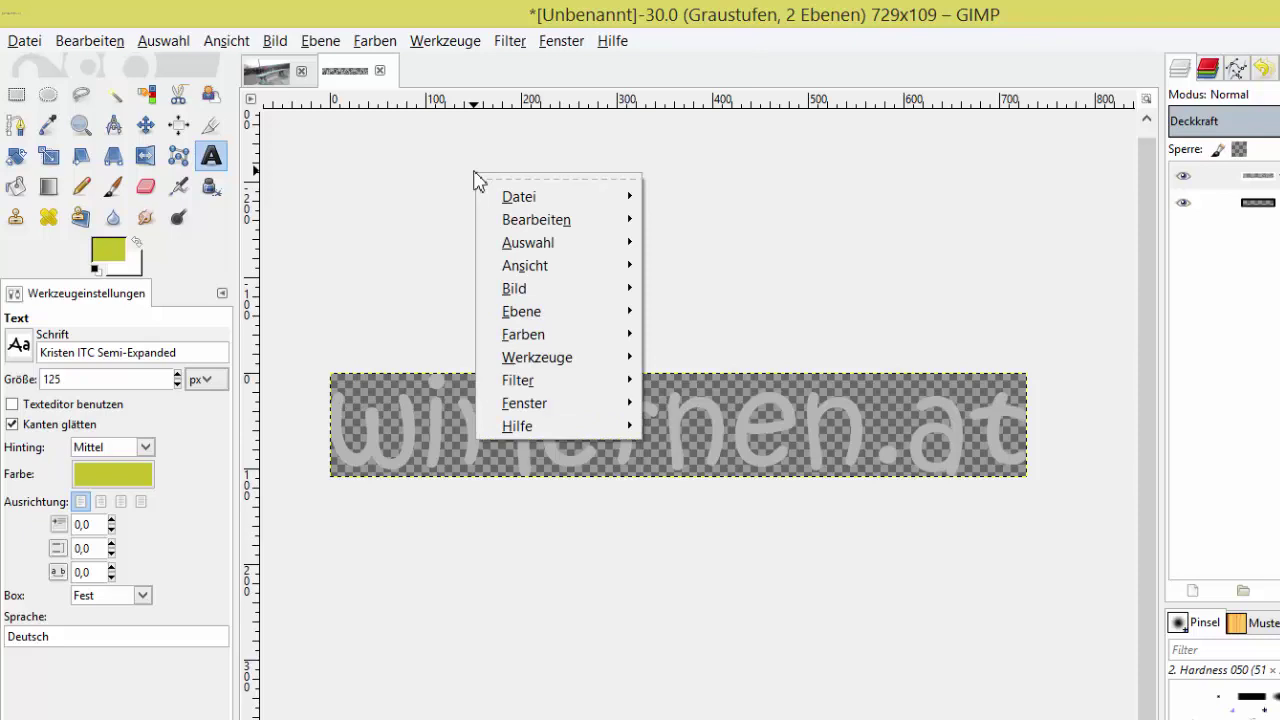
click(858, 290)
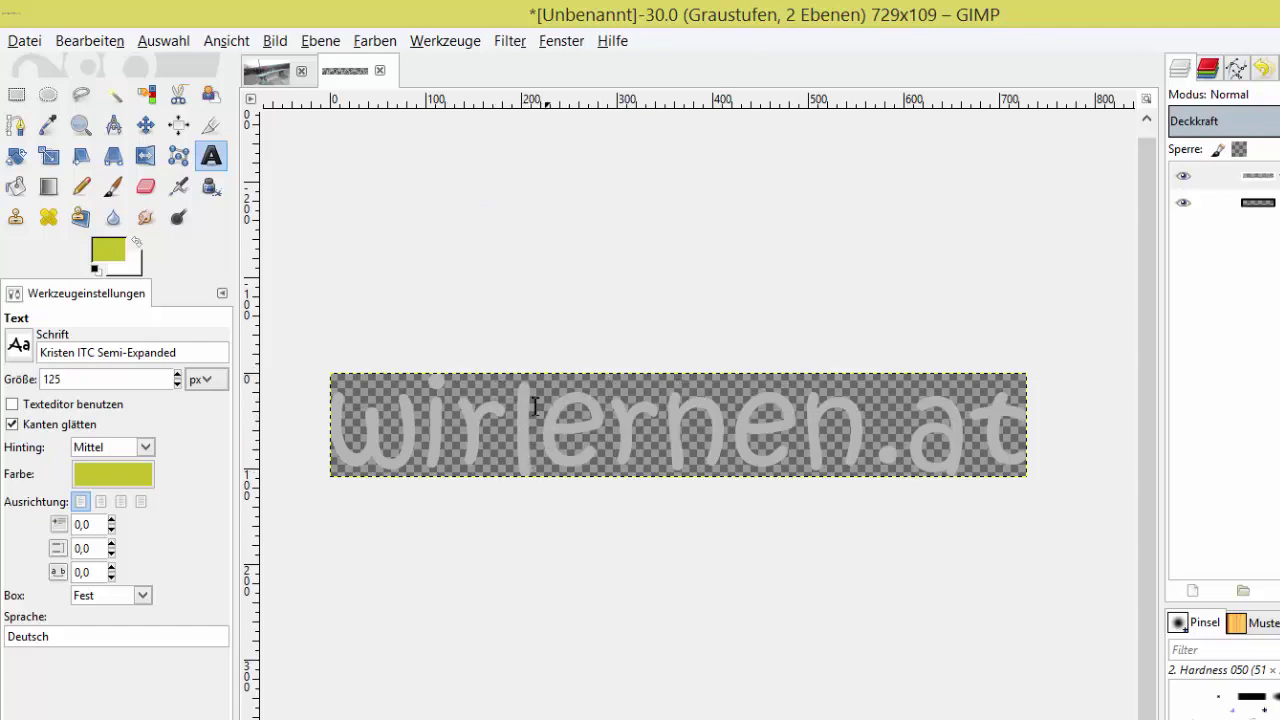
click(266, 76)
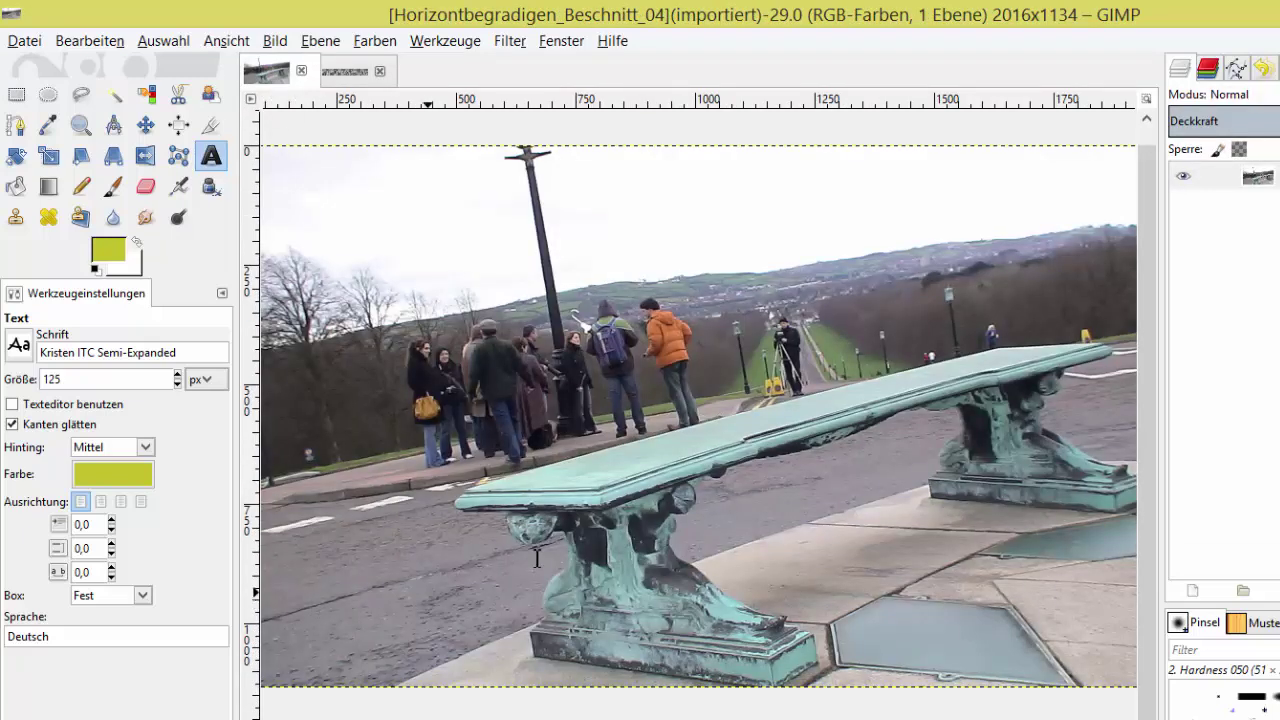
click(352, 73)
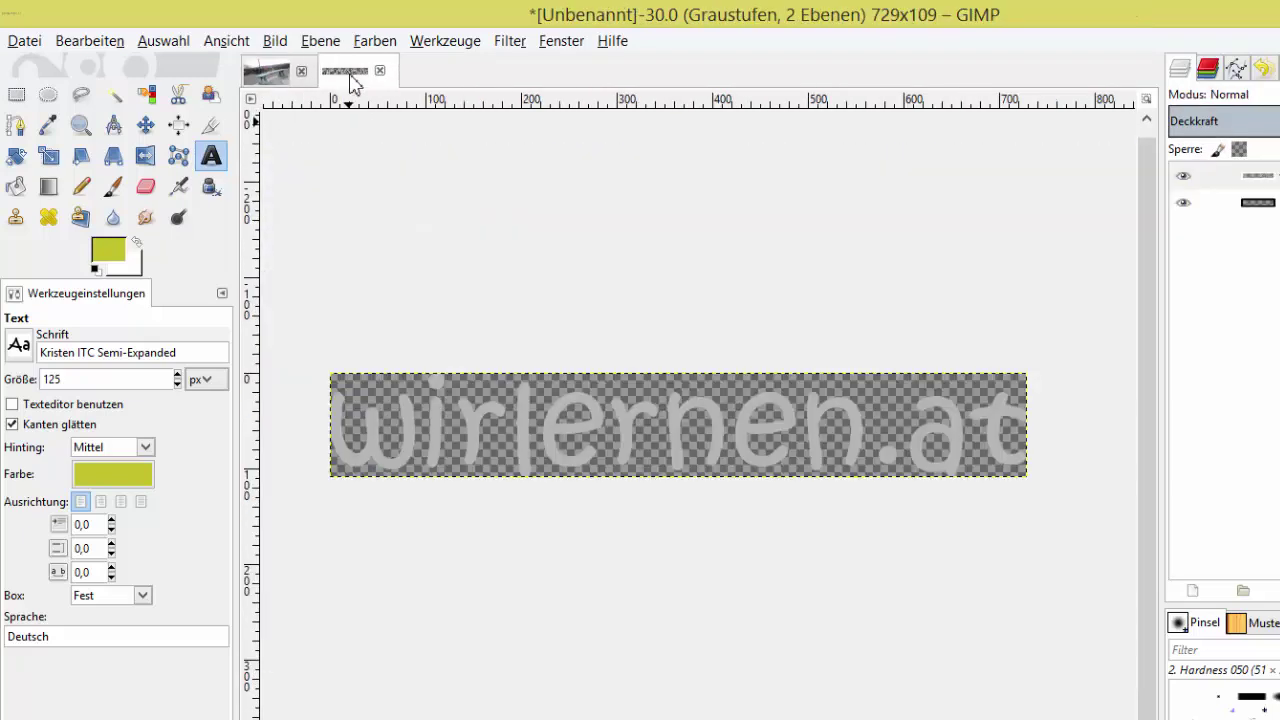
right_click(529, 312)
mouse_move(590, 336)
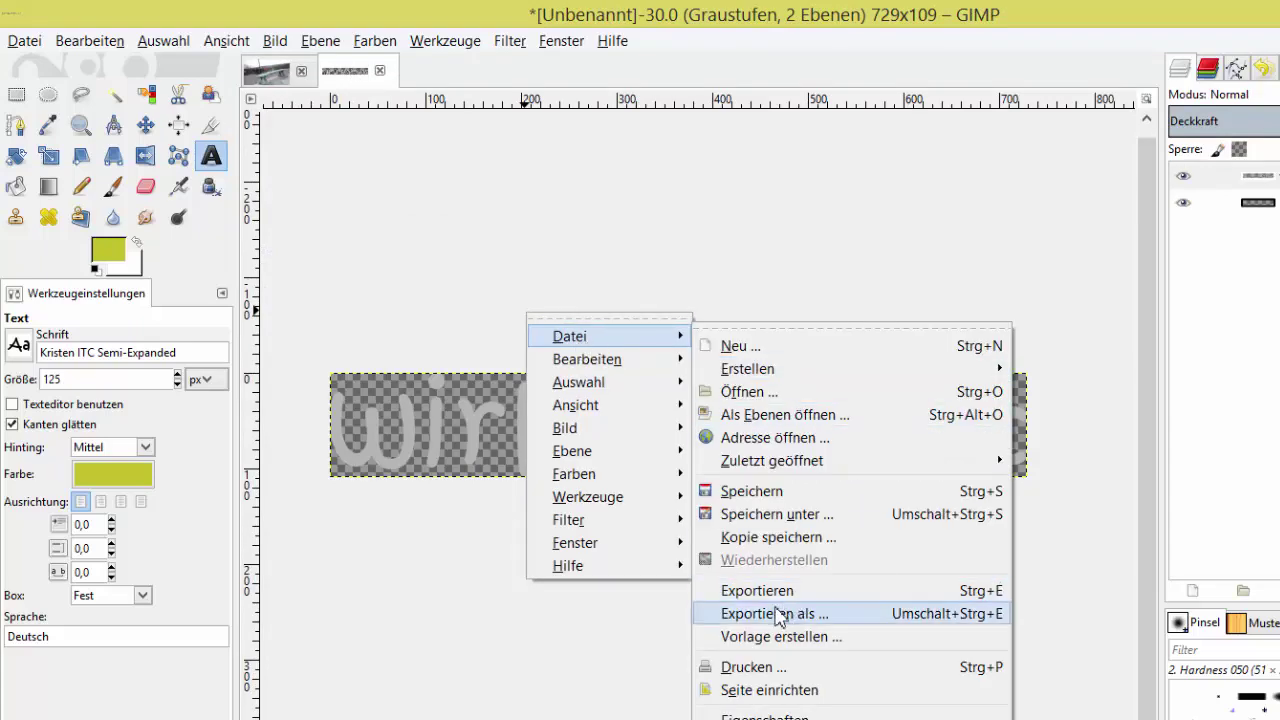
Export the image as Wasserzeichen02.png in Beispielgrafiken, using PNG compression level 6
click(777, 613)
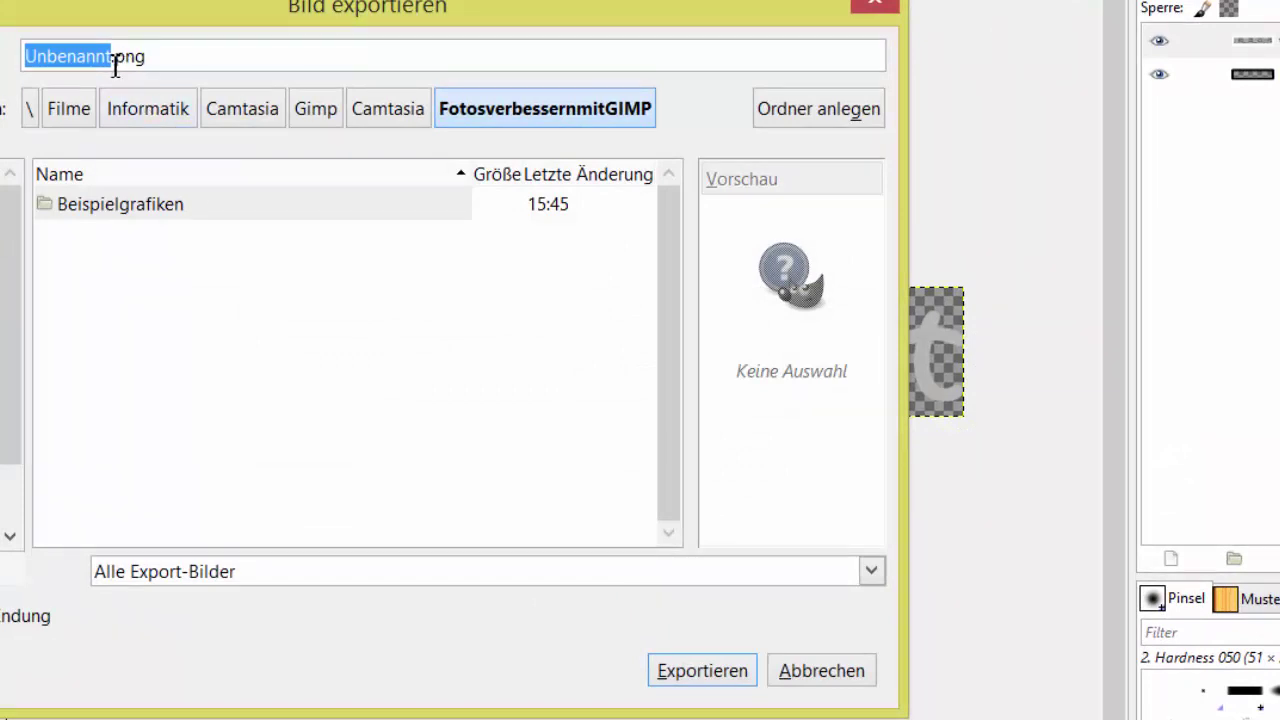
double_click(55, 210)
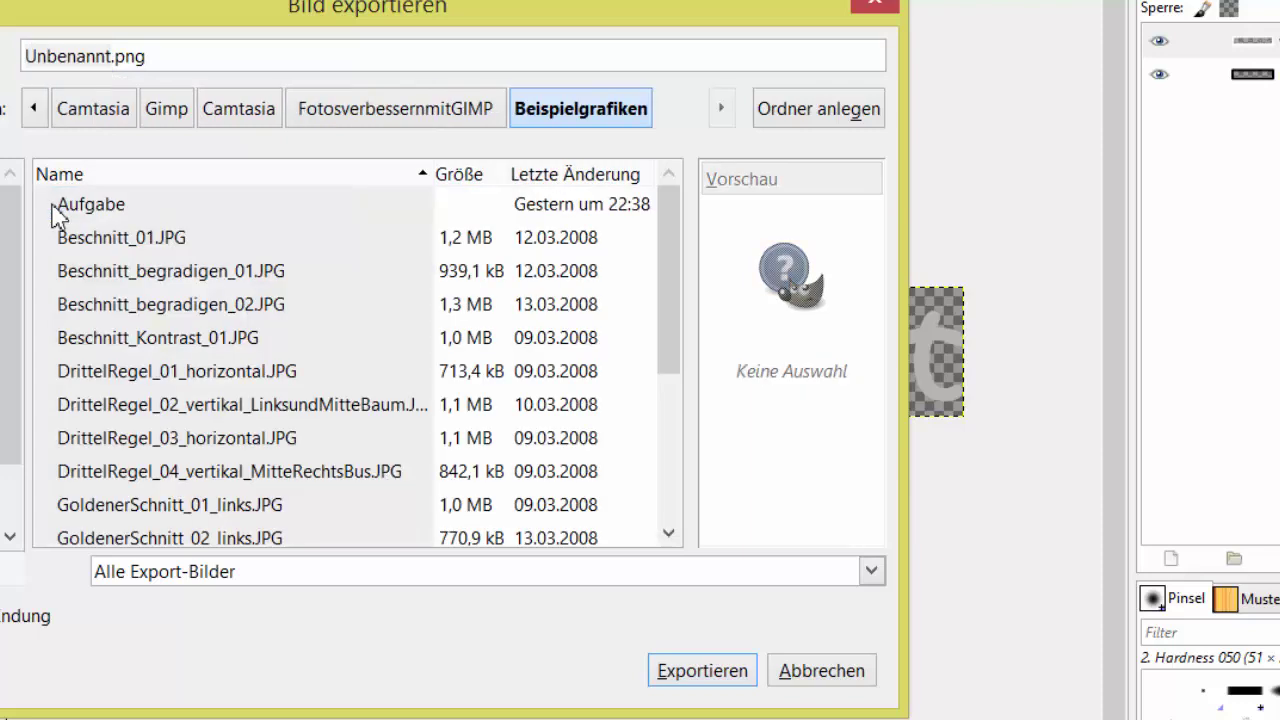
click(116, 58)
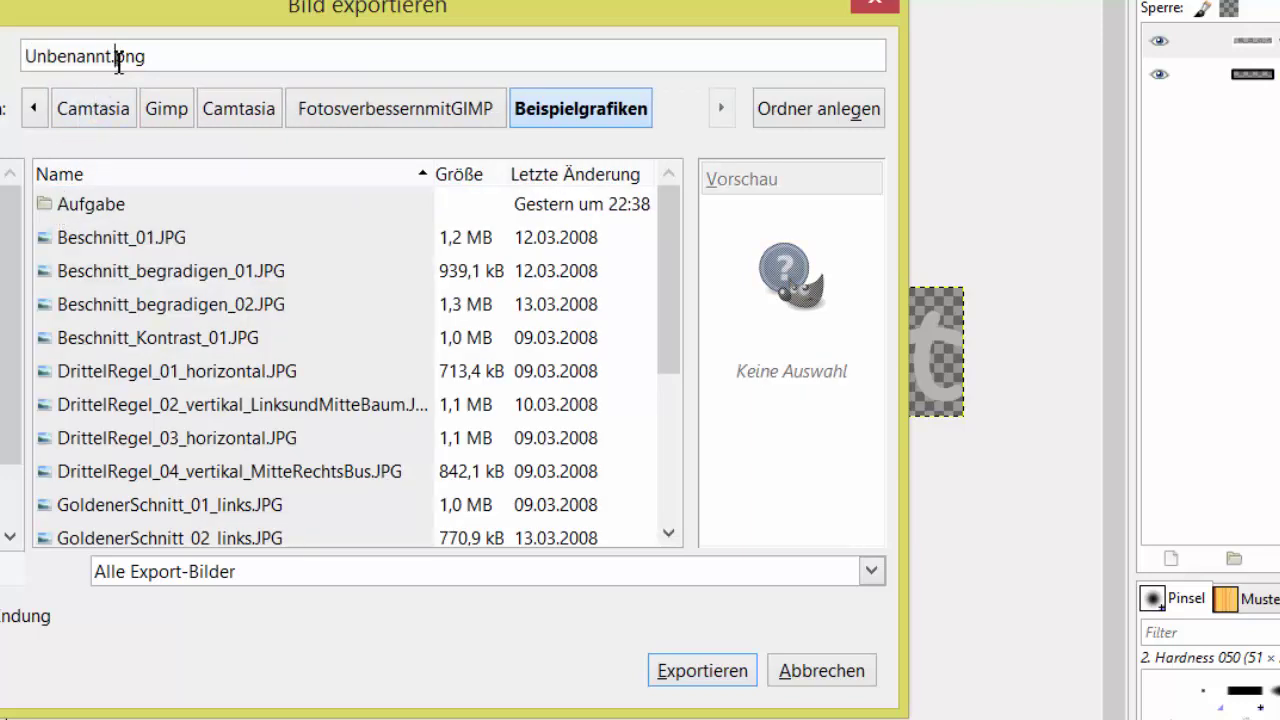
double_click(125, 66)
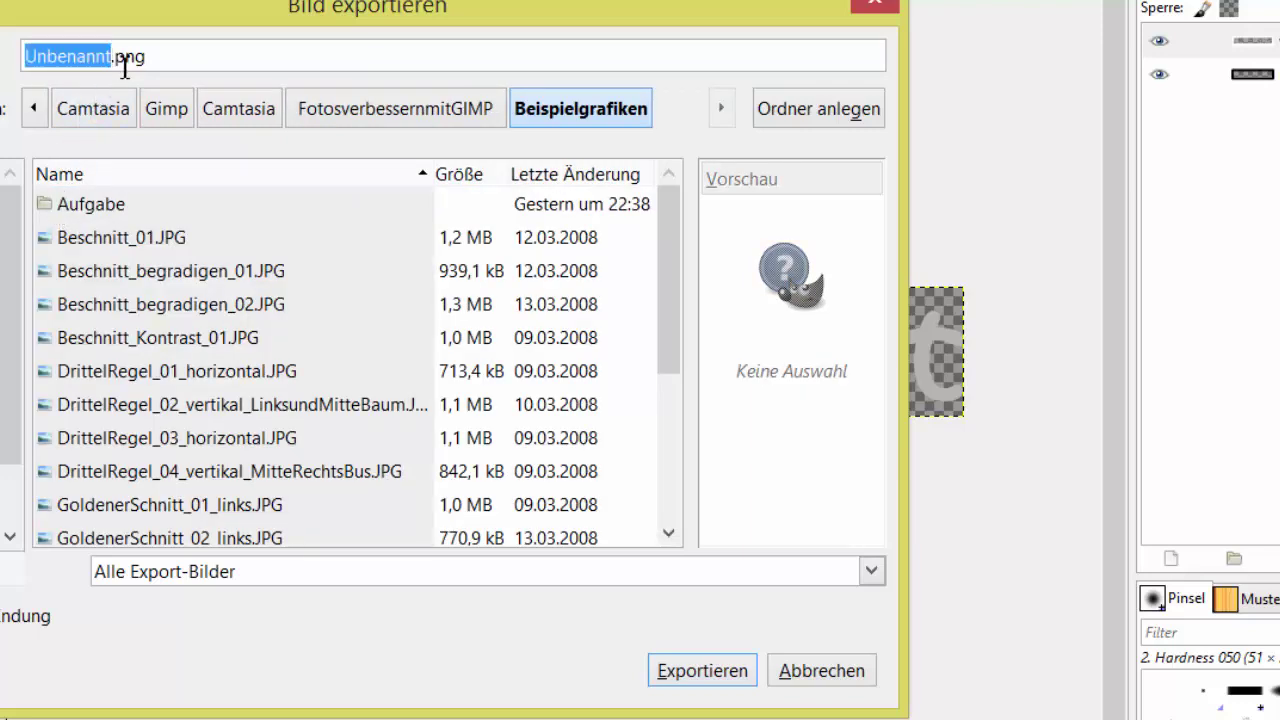
text(Wasserzeic)
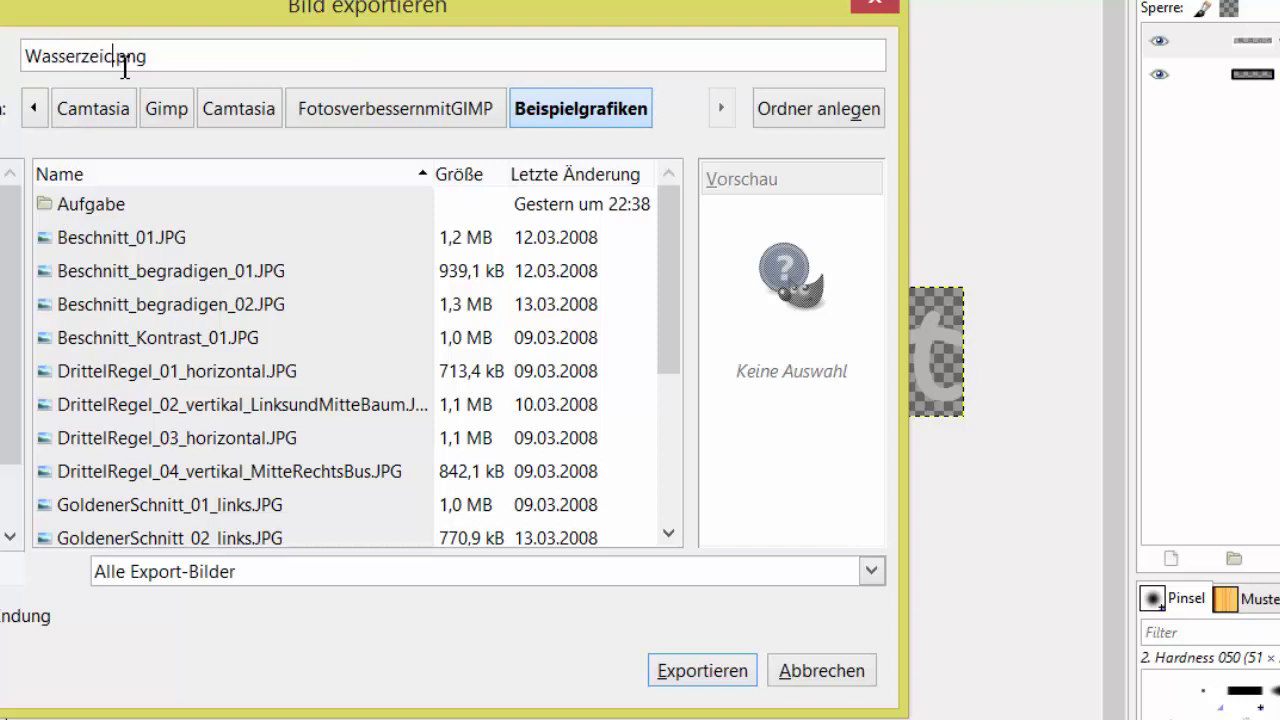
text(hen02)
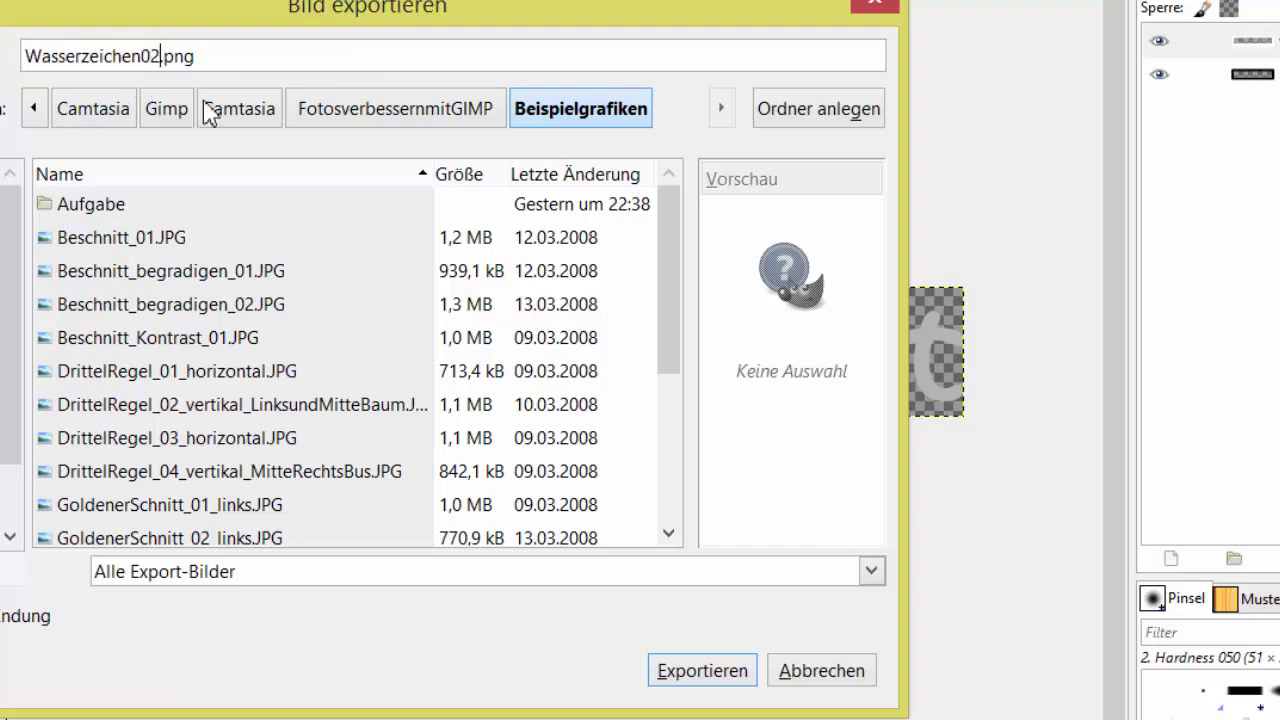
click(720, 683)
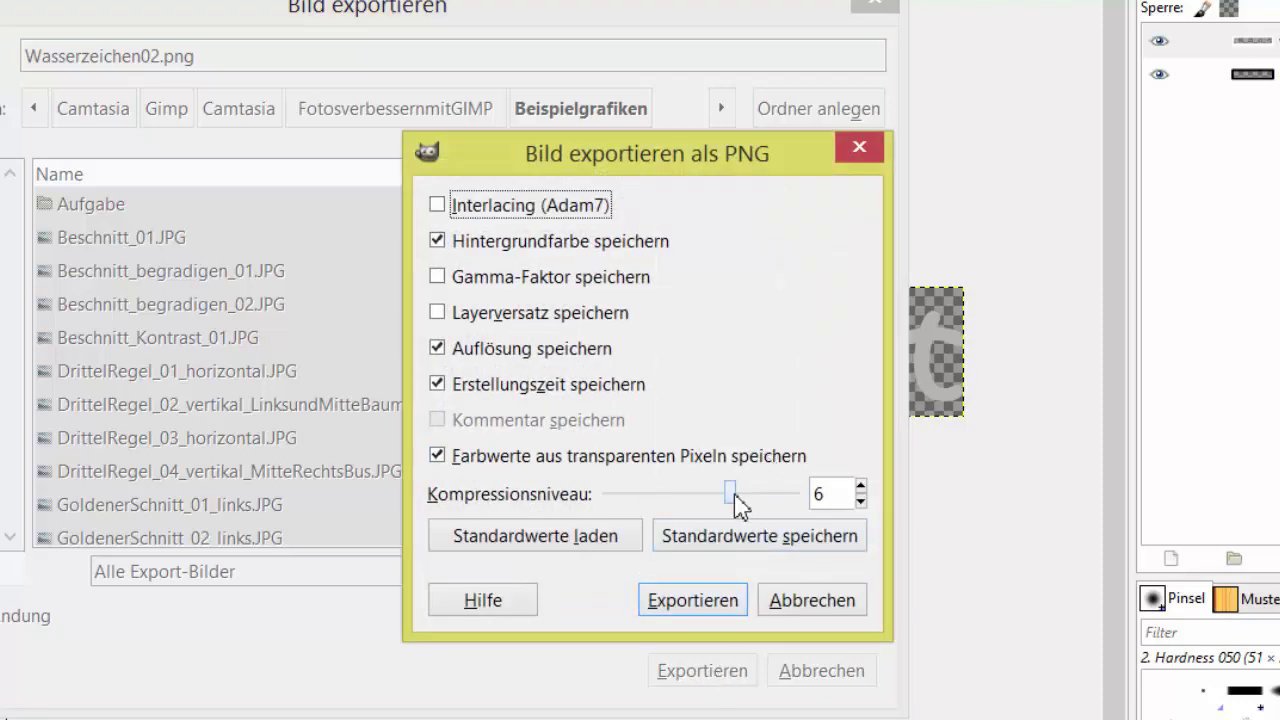
mouse_move(734, 492)
mouse_down()
mouse_move(810, 500)
mouse_move(743, 508)
mouse_up()
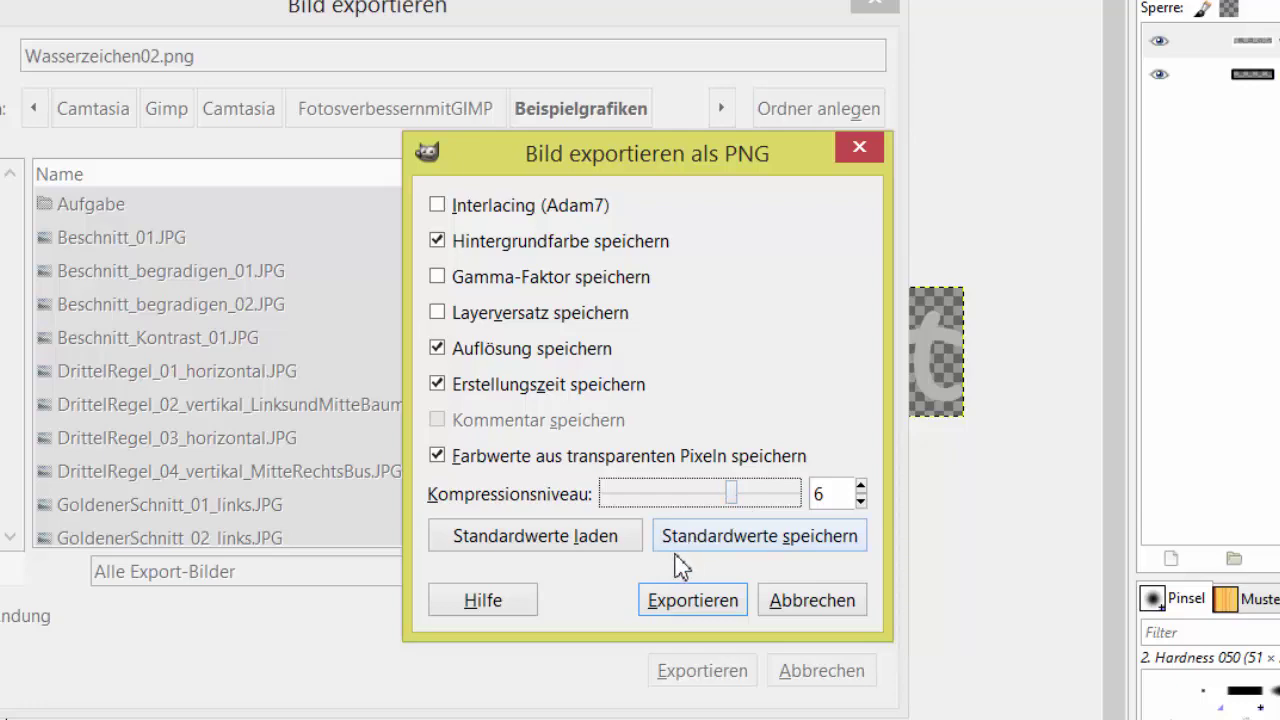
click(688, 608)
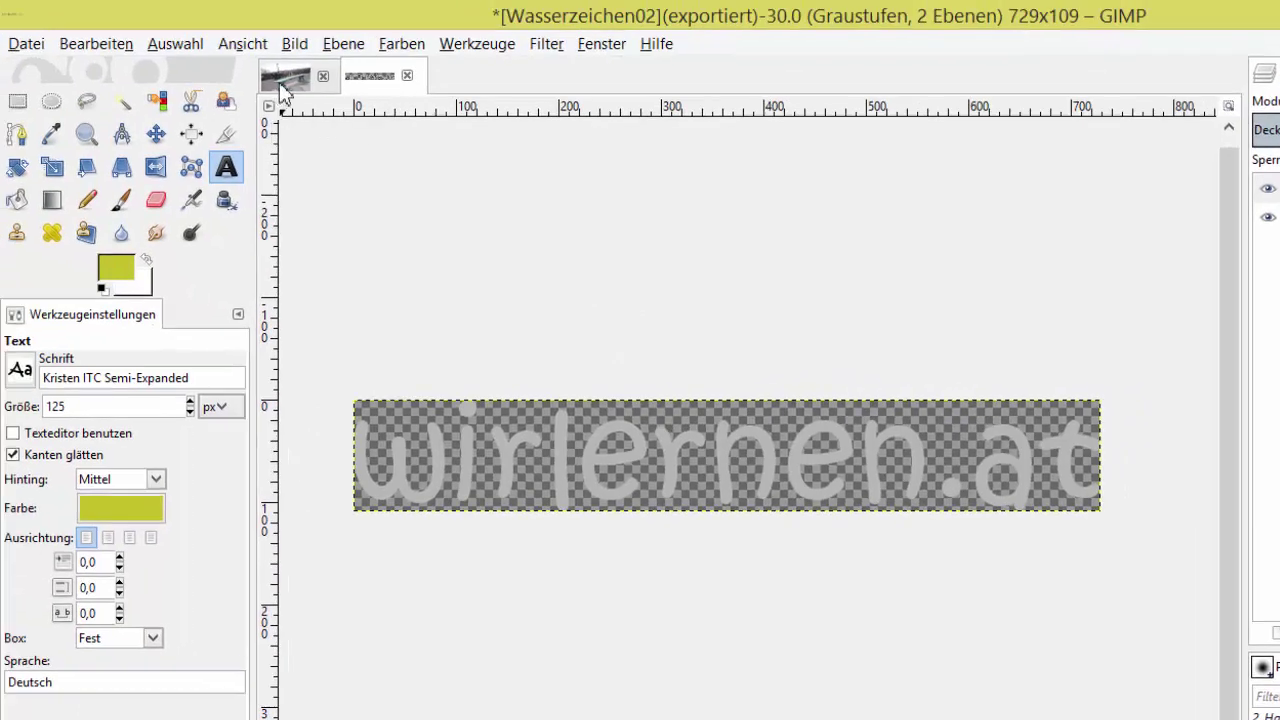
Switch to the bench photo and open Wasserzeichen02.png into it as a layer
click(286, 84)
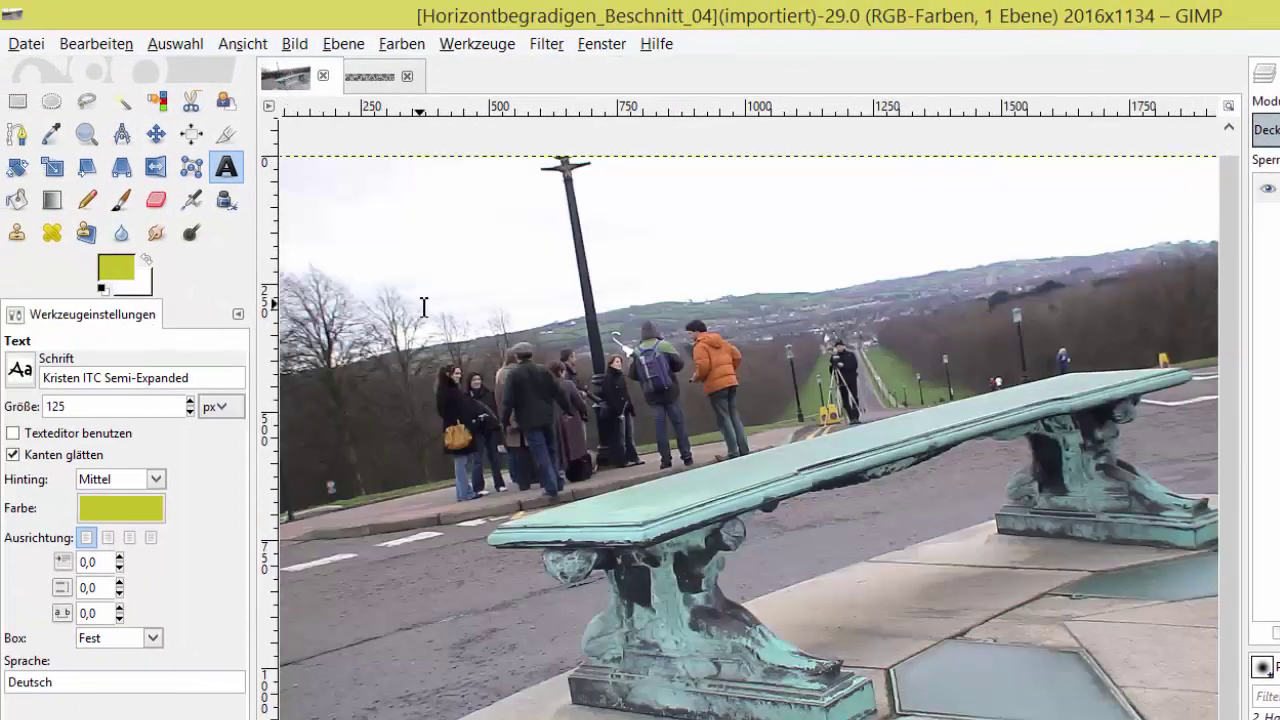
click(26, 46)
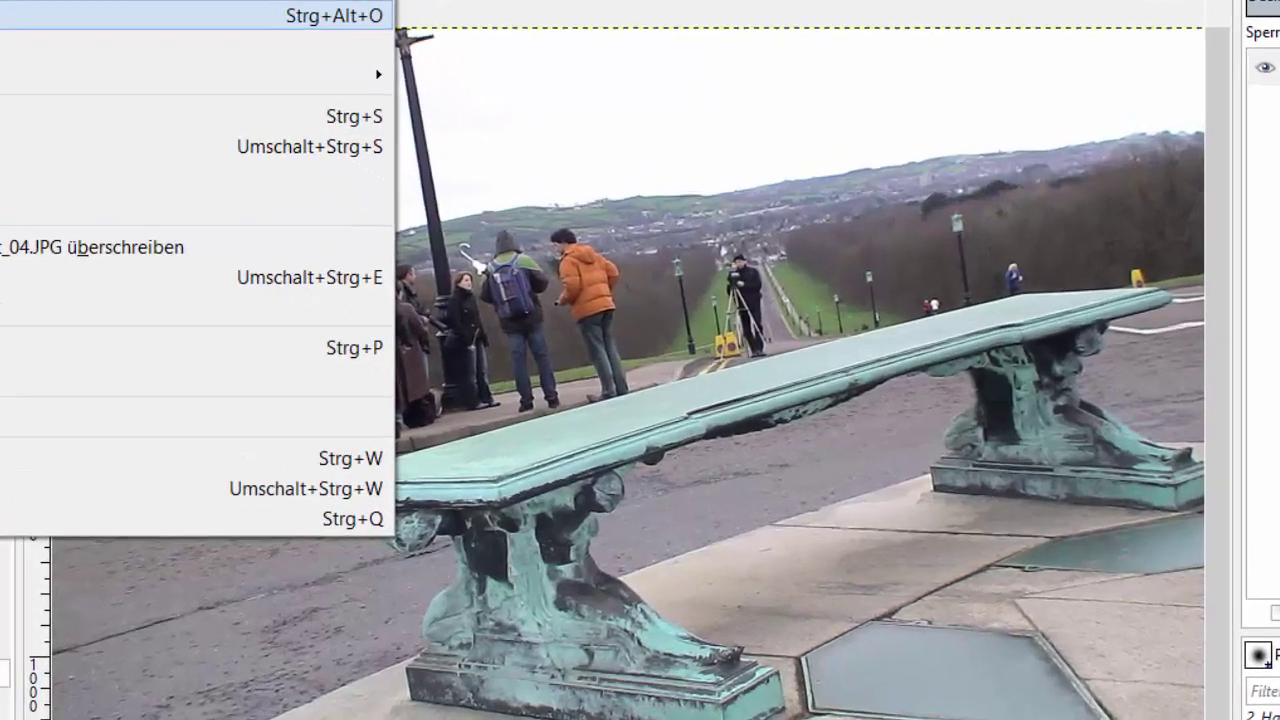
click(68, 158)
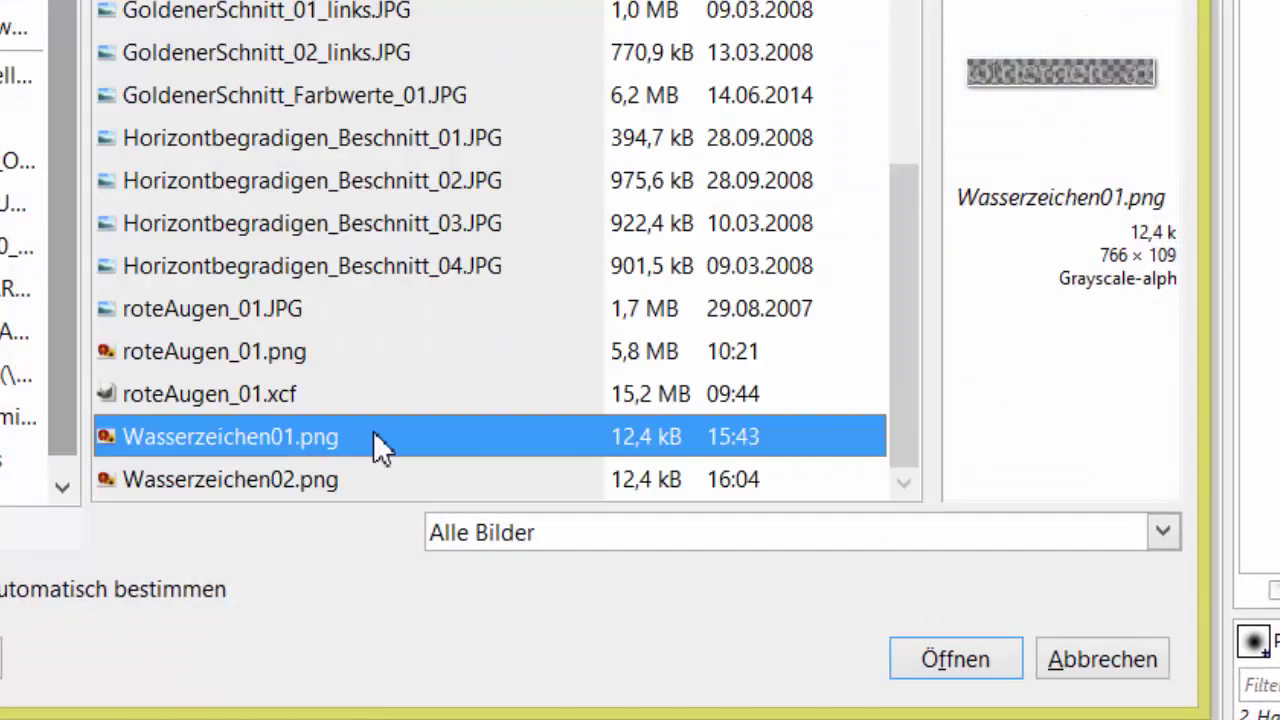
click(340, 479)
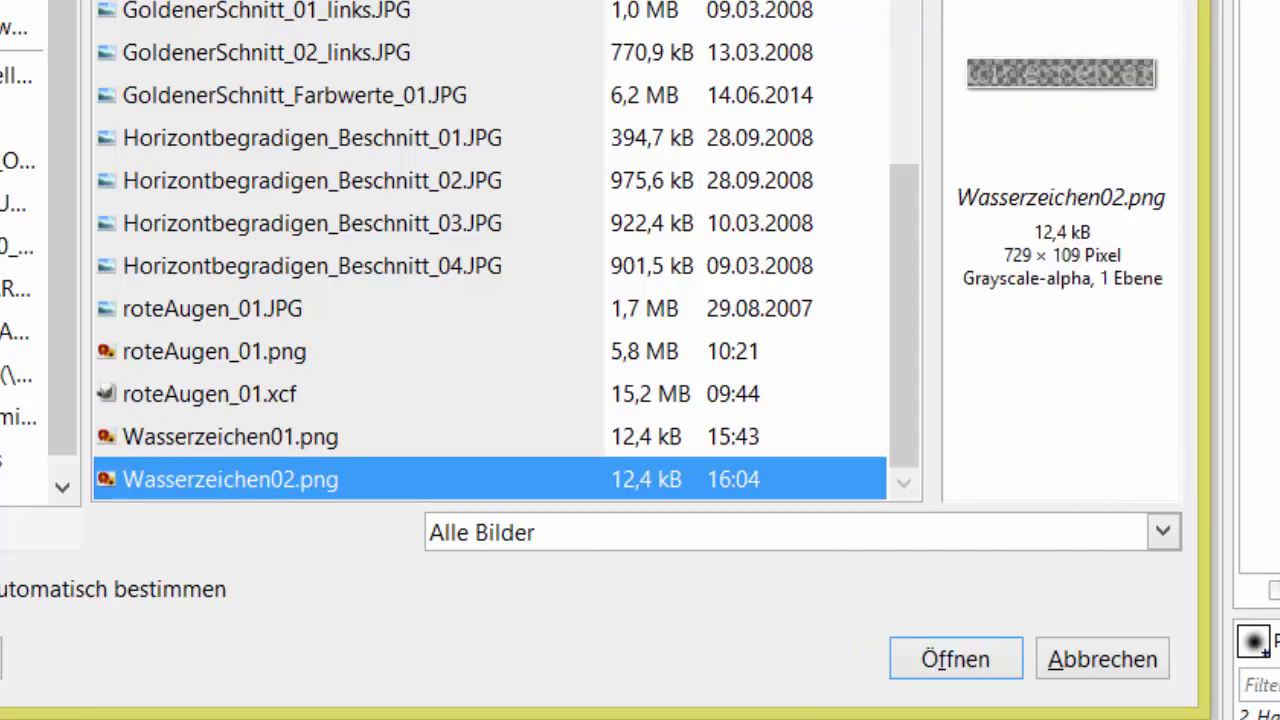
click(977, 657)
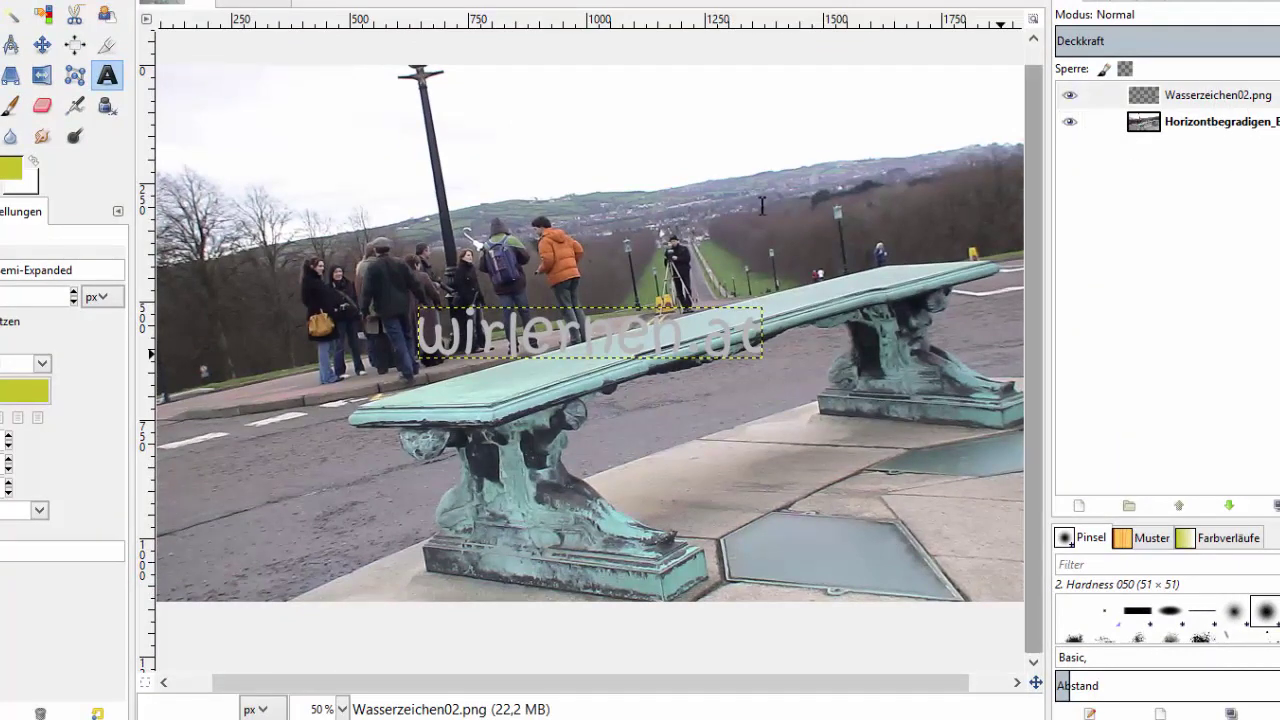
Select the watermark layer and drag it with the Move tool into the upper-right sky
click(1226, 97)
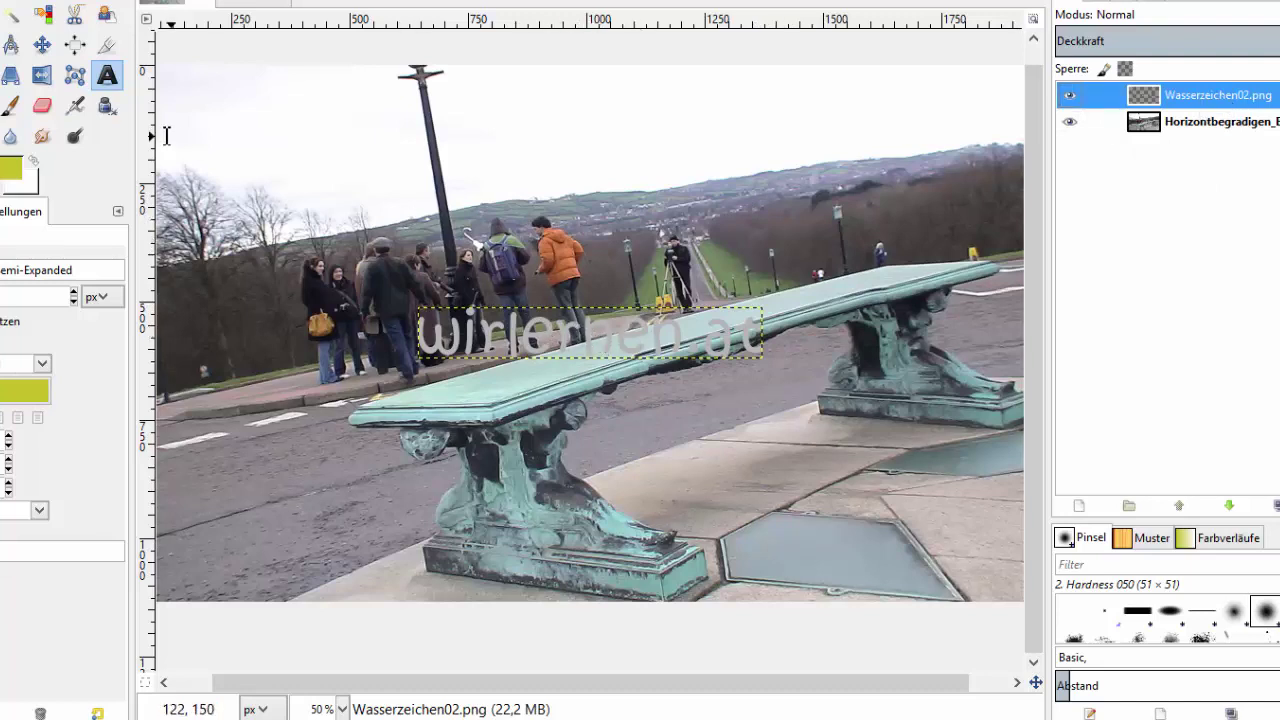
click(46, 47)
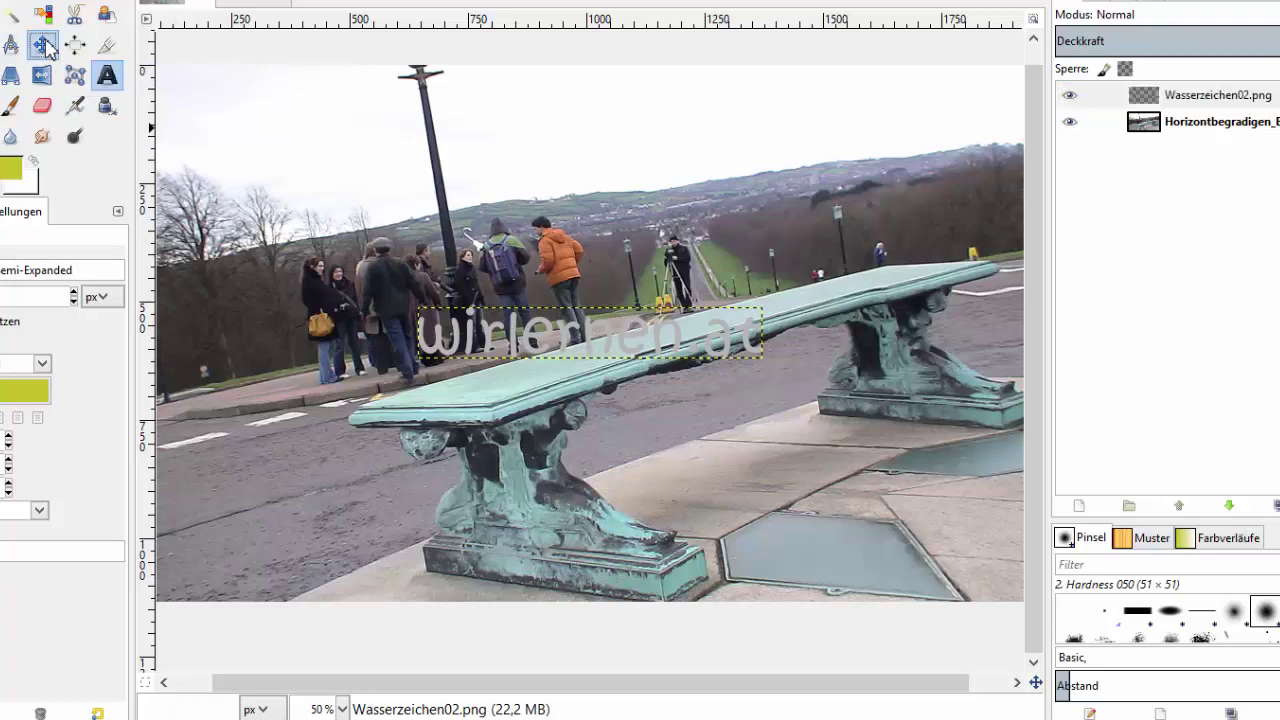
drag(563, 336, 308, 530)
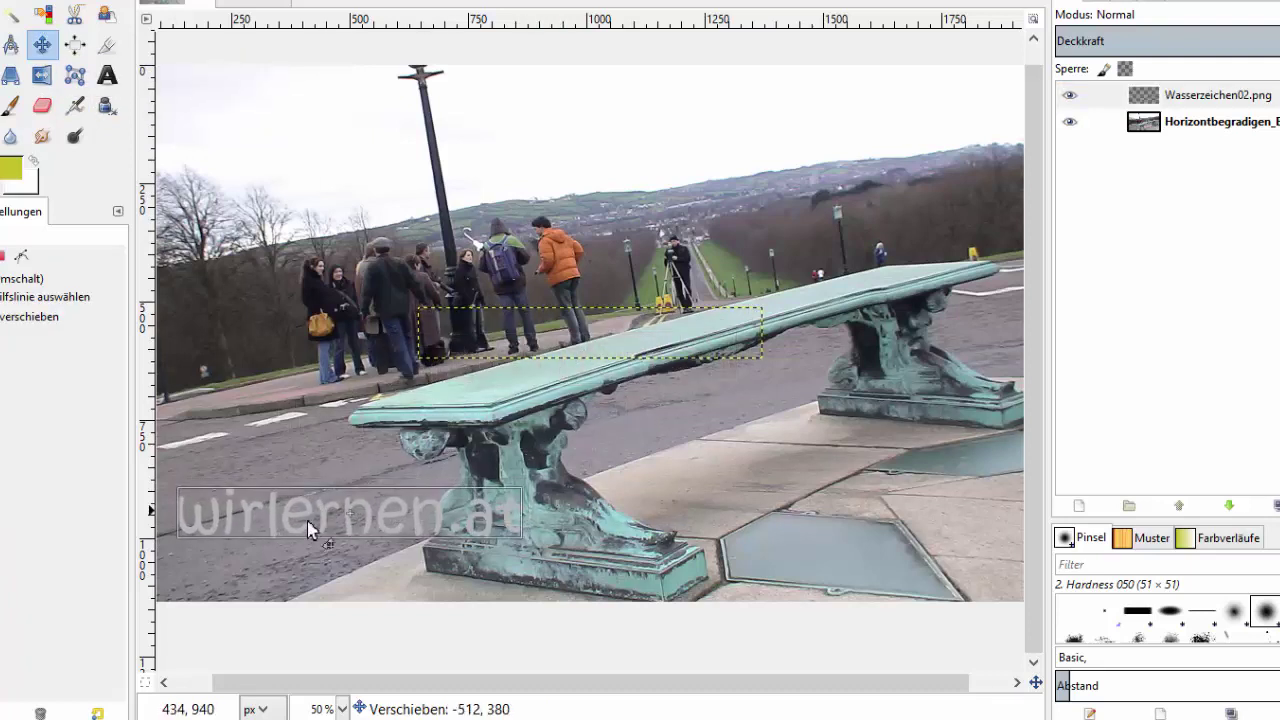
mouse_move(308, 530)
mouse_down()
mouse_move(623, 163)
mouse_move(784, 110)
mouse_up()
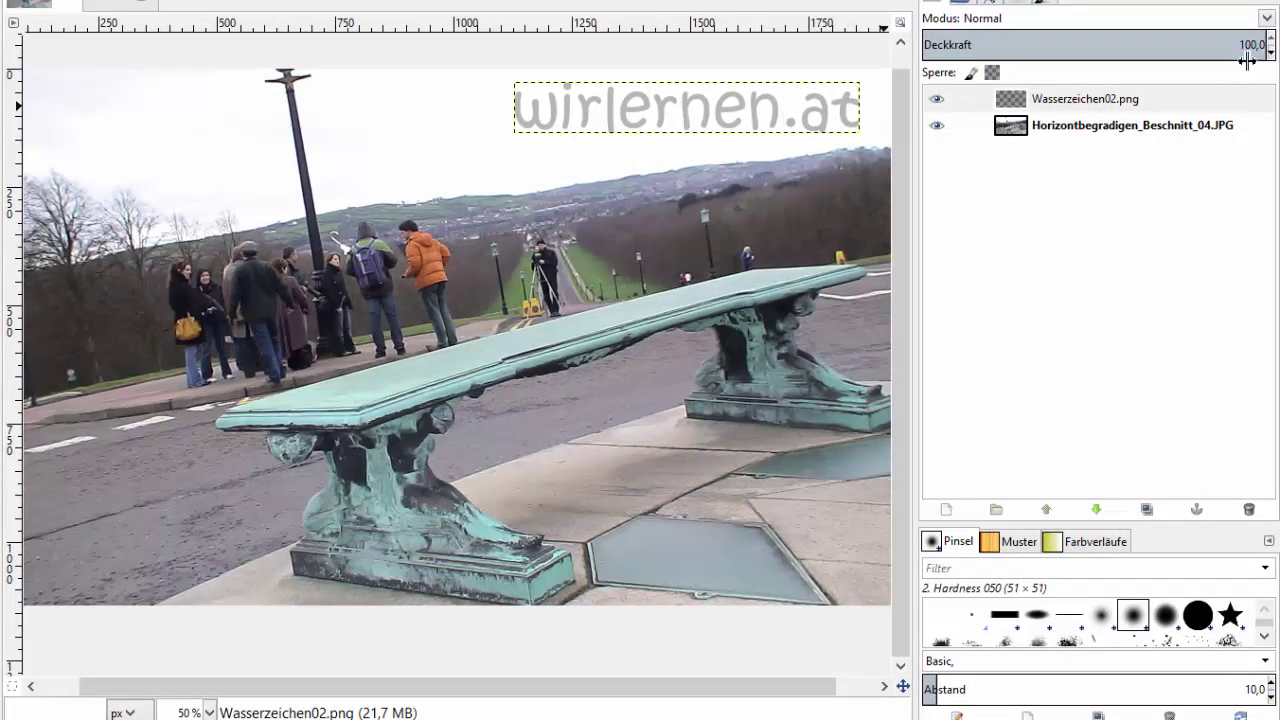
Lower the Wasserzeichen02.png layer's Deckkraft from 100 to 25
click(1053, 106)
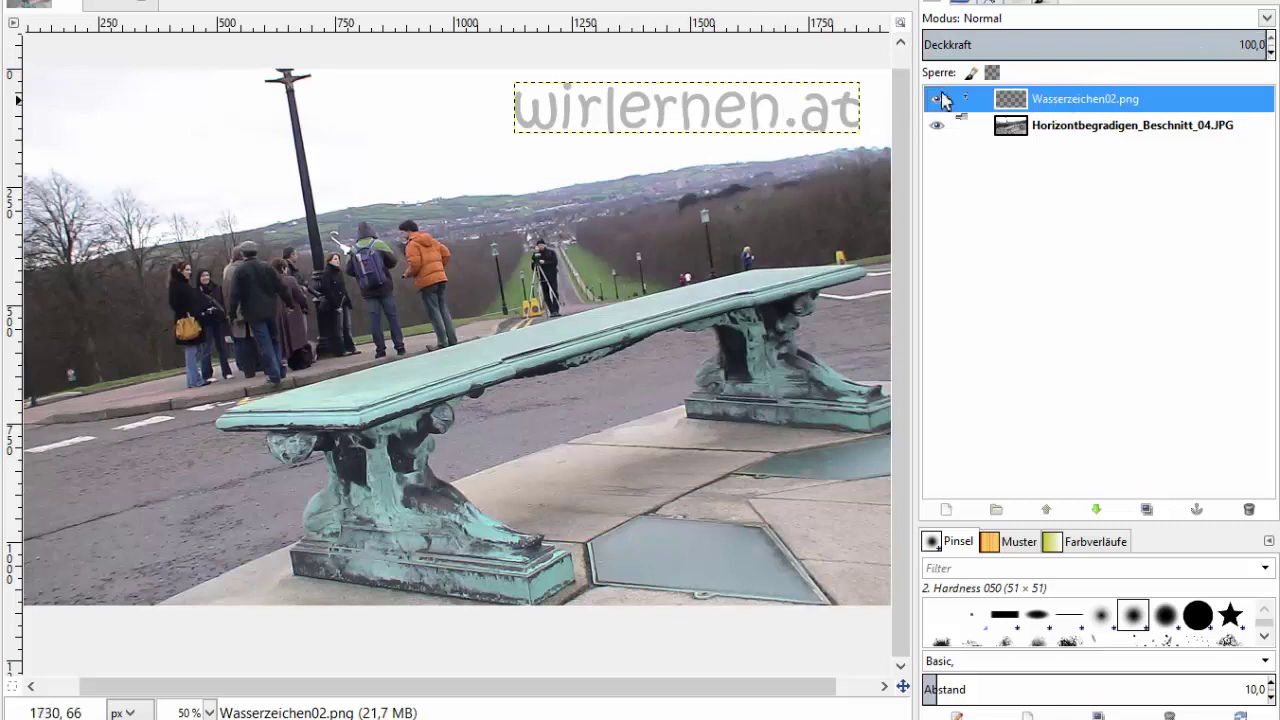
click(1274, 56)
drag(1274, 56, 1274, 44)
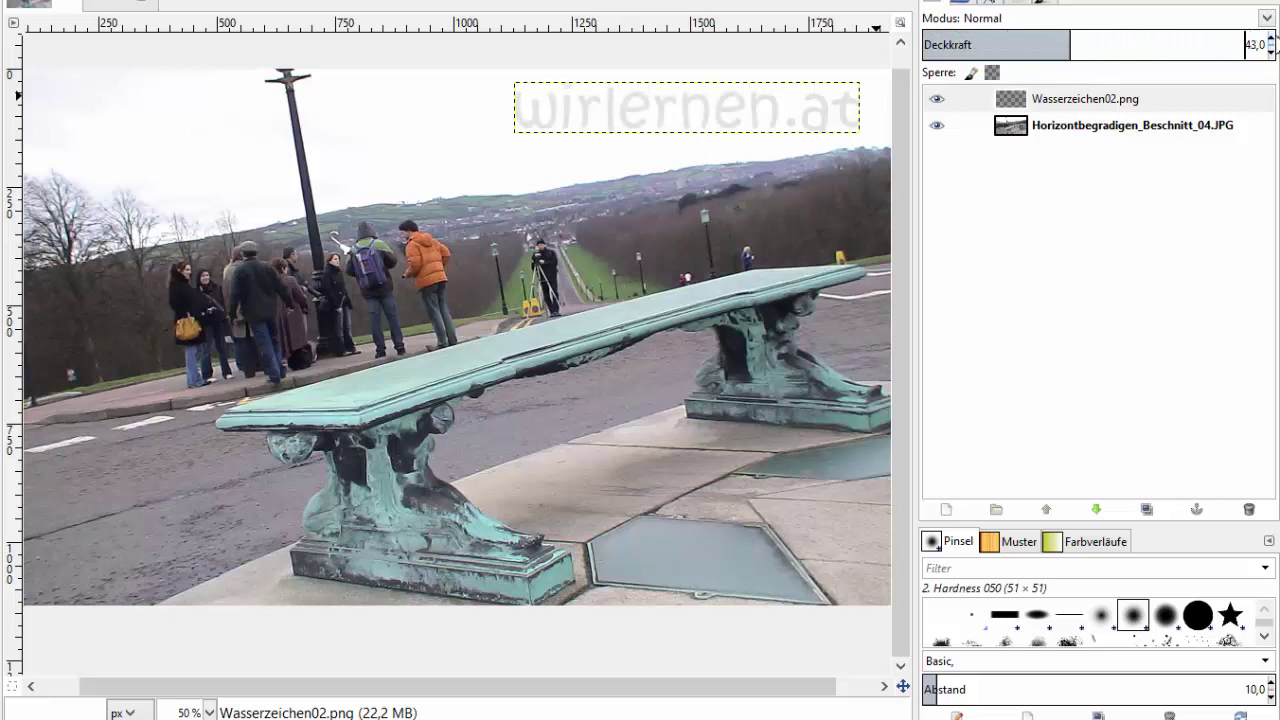
drag(1273, 56, 1273, 56)
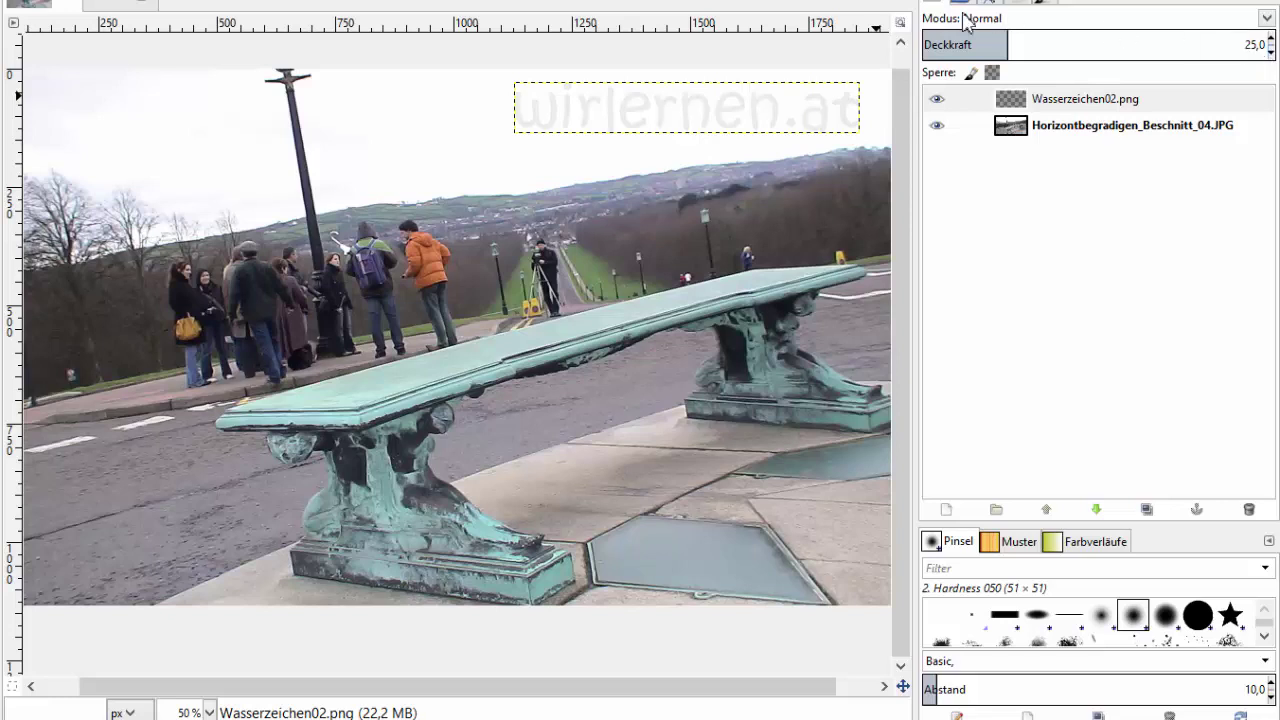
Drag the watermark onto the lower-right pavement and set its opacity to 60
drag(660, 113, 660, 553)
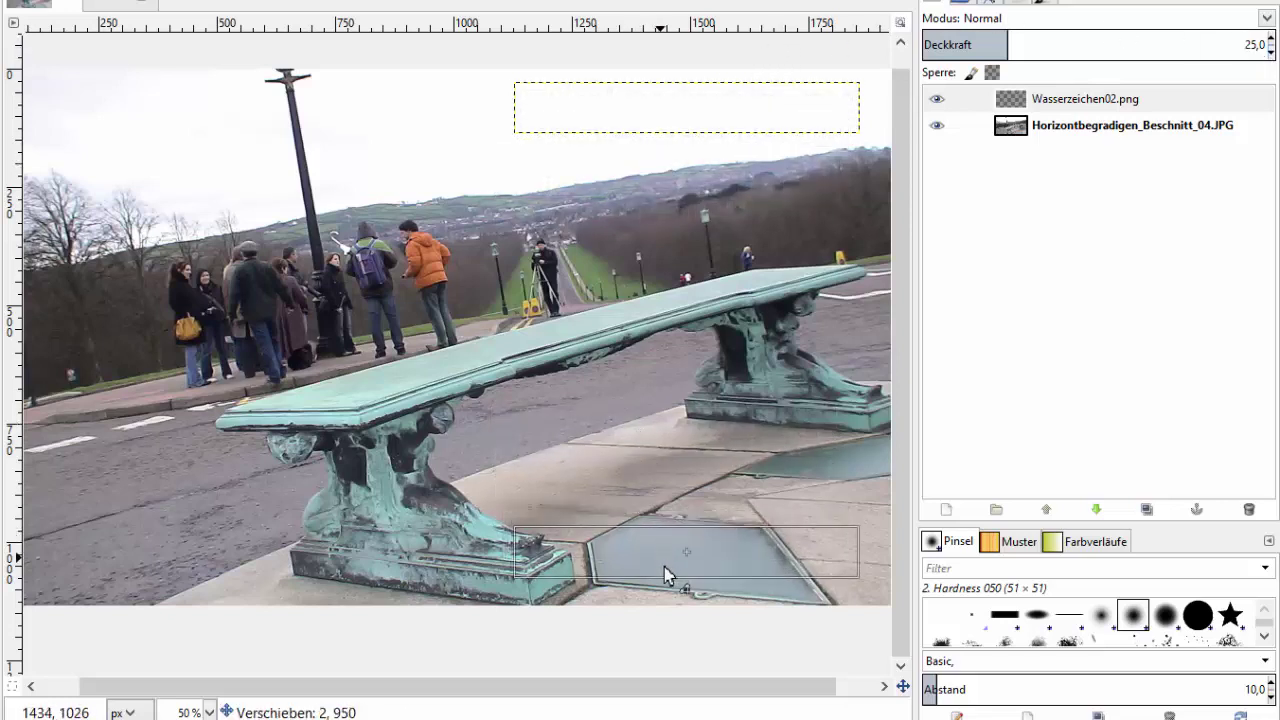
drag(660, 553, 685, 576)
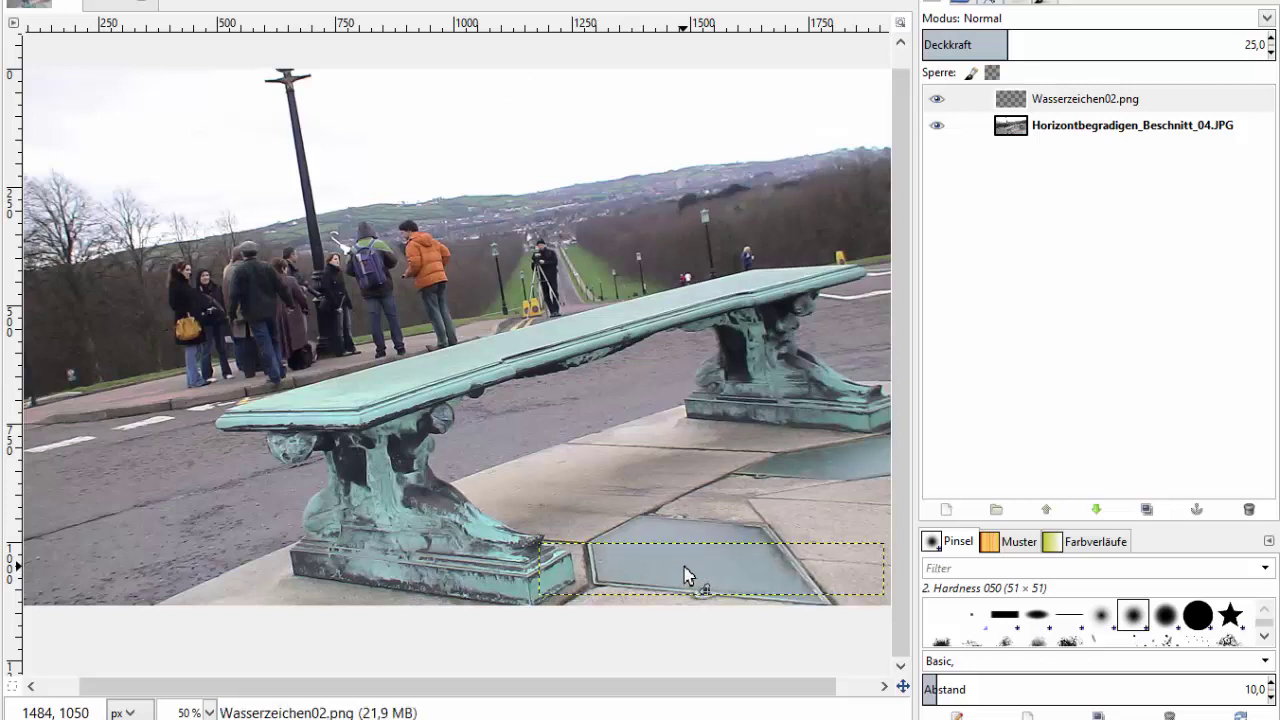
click(1272, 50)
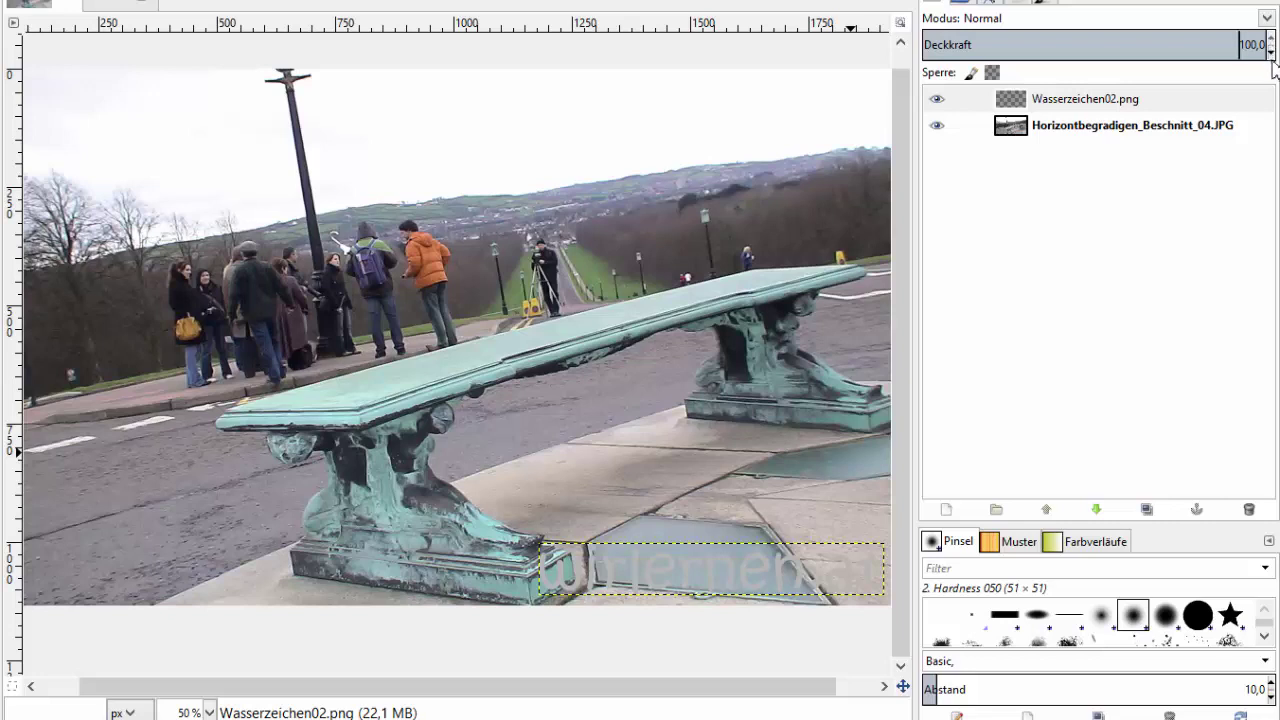
click(1273, 62)
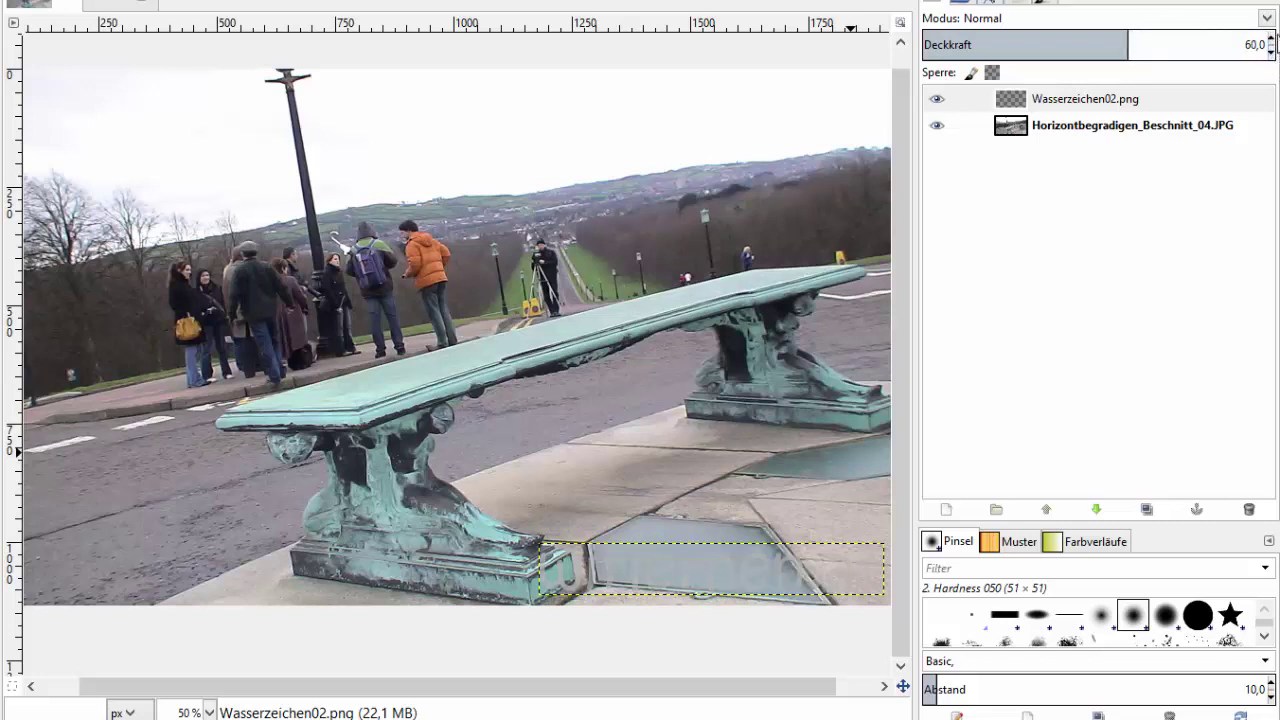
drag(653, 573, 409, 551)
Drag the watermark layer into the bottom-left corner beside the bench's front base
click(1101, 105)
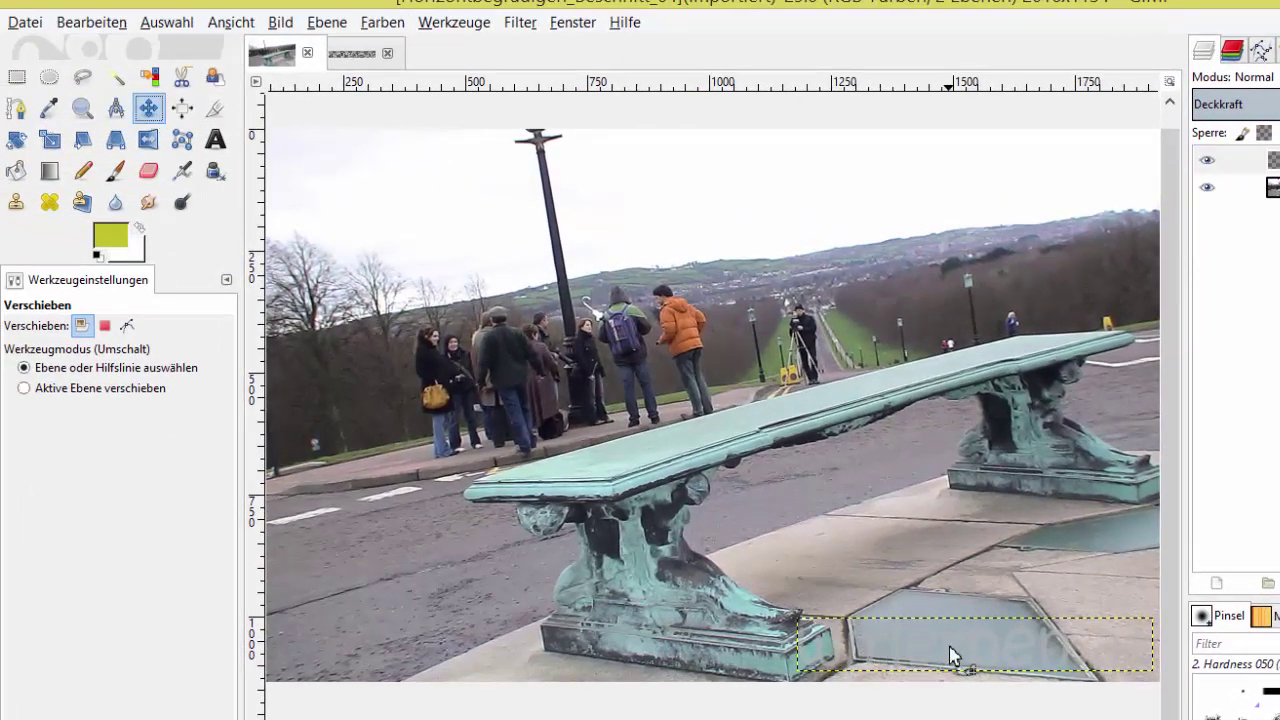
mouse_move(951, 654)
mouse_down()
mouse_move(522, 632)
mouse_move(418, 597)
mouse_up()
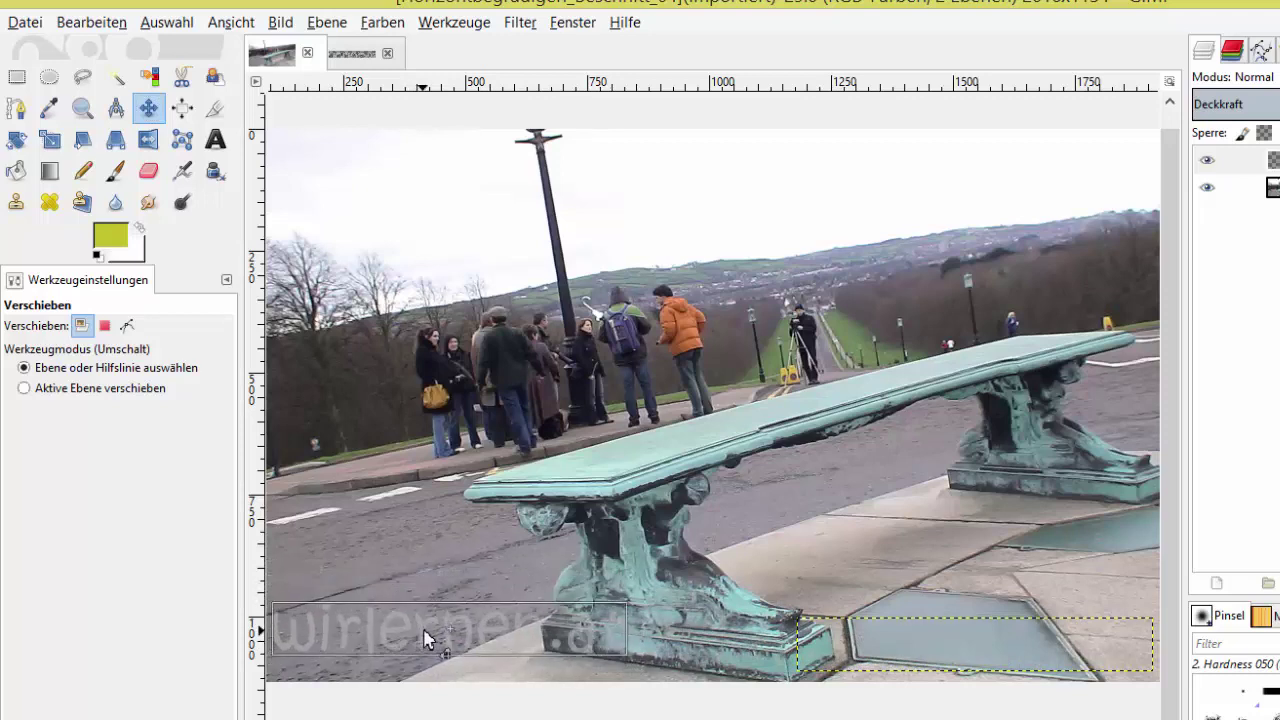
drag(418, 597, 424, 637)
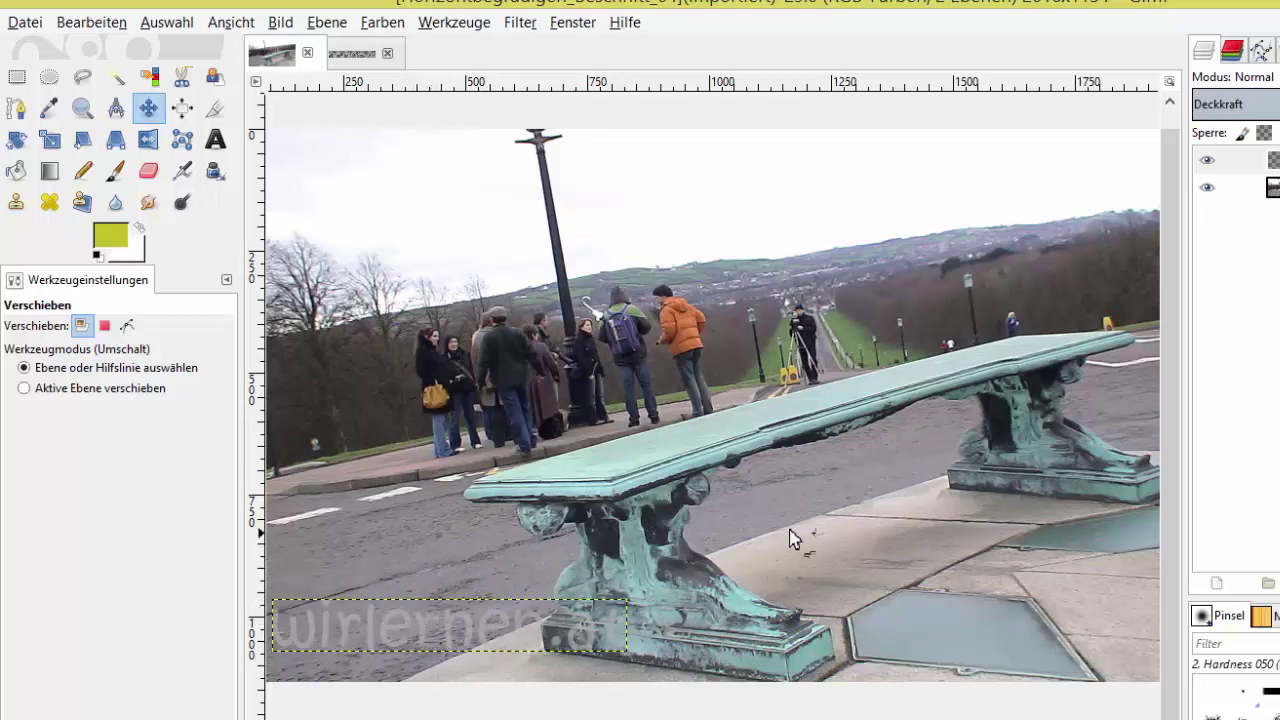